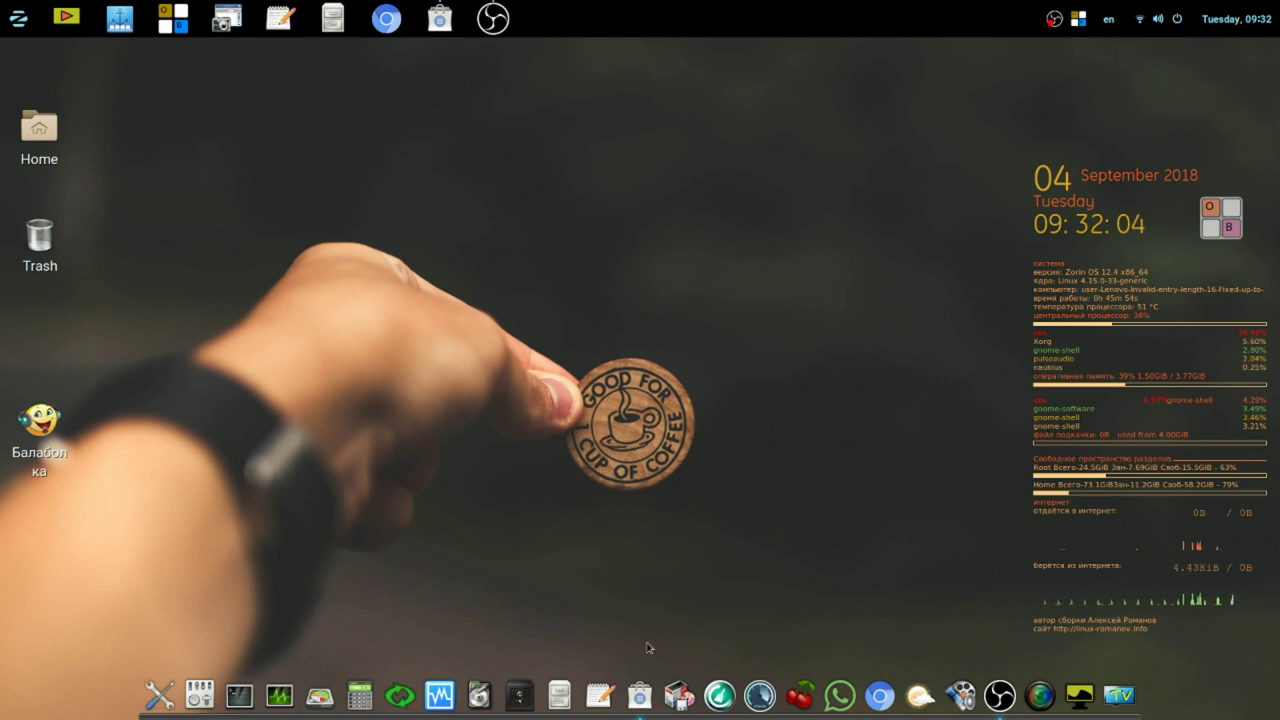
Launch Tweak Tool from its page in the software centre's "tweak" search results
click(640, 695)
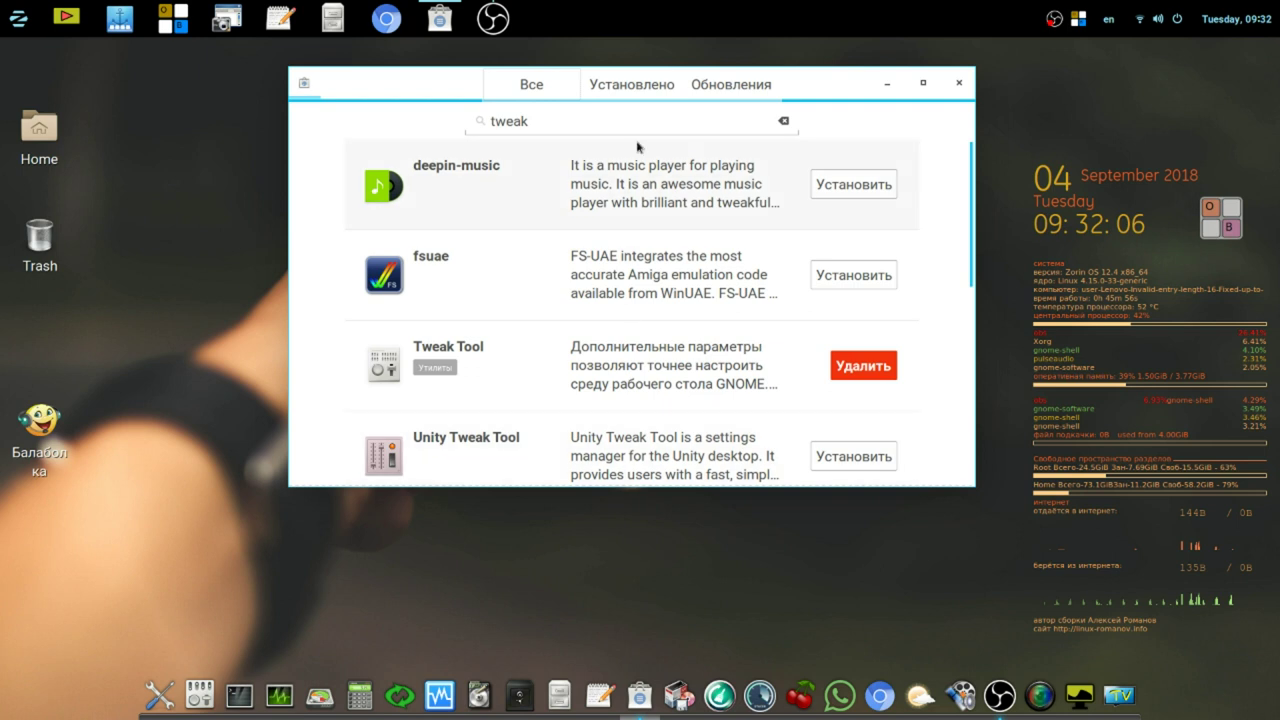
drag(438, 84, 381, 67)
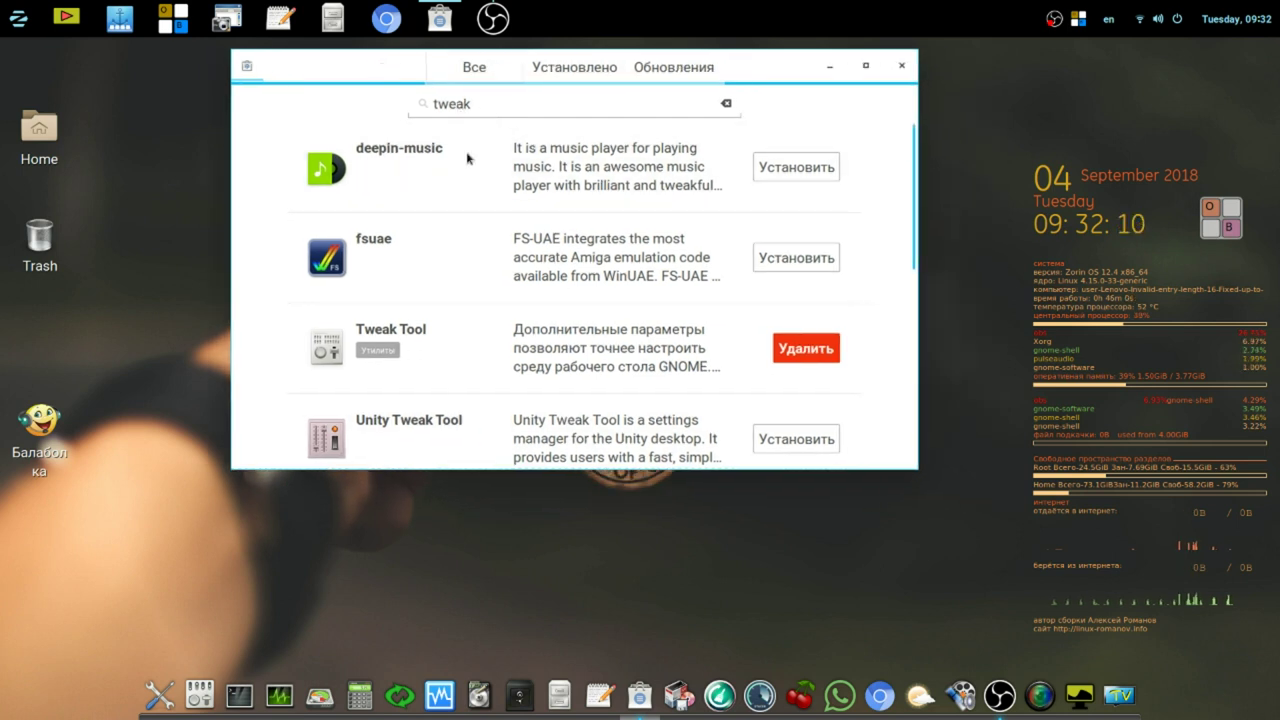
click(580, 338)
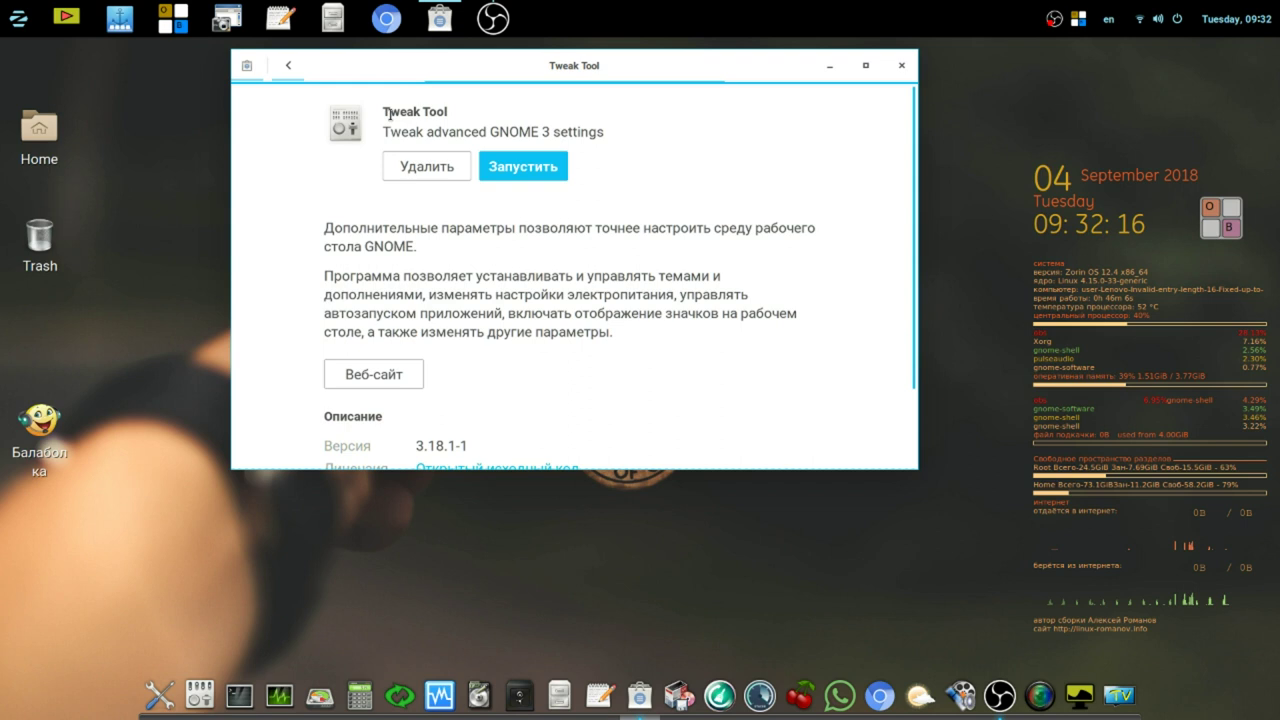
click(538, 172)
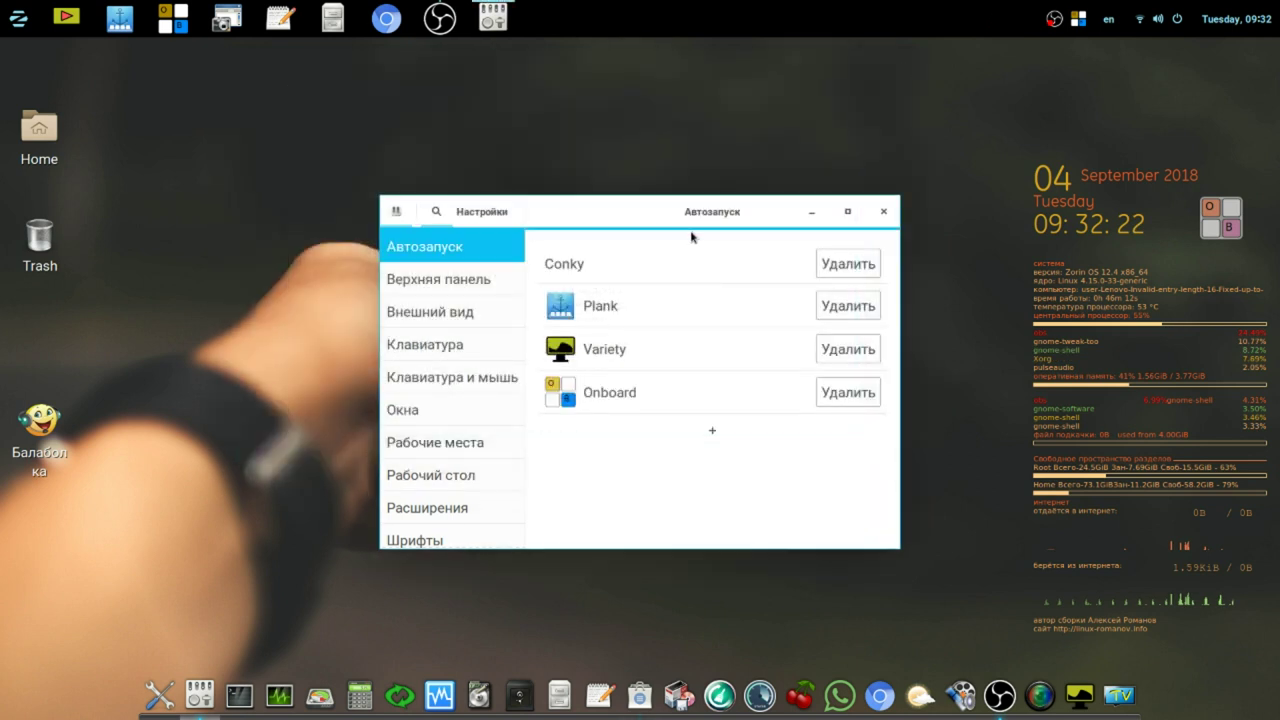
drag(612, 217, 463, 99)
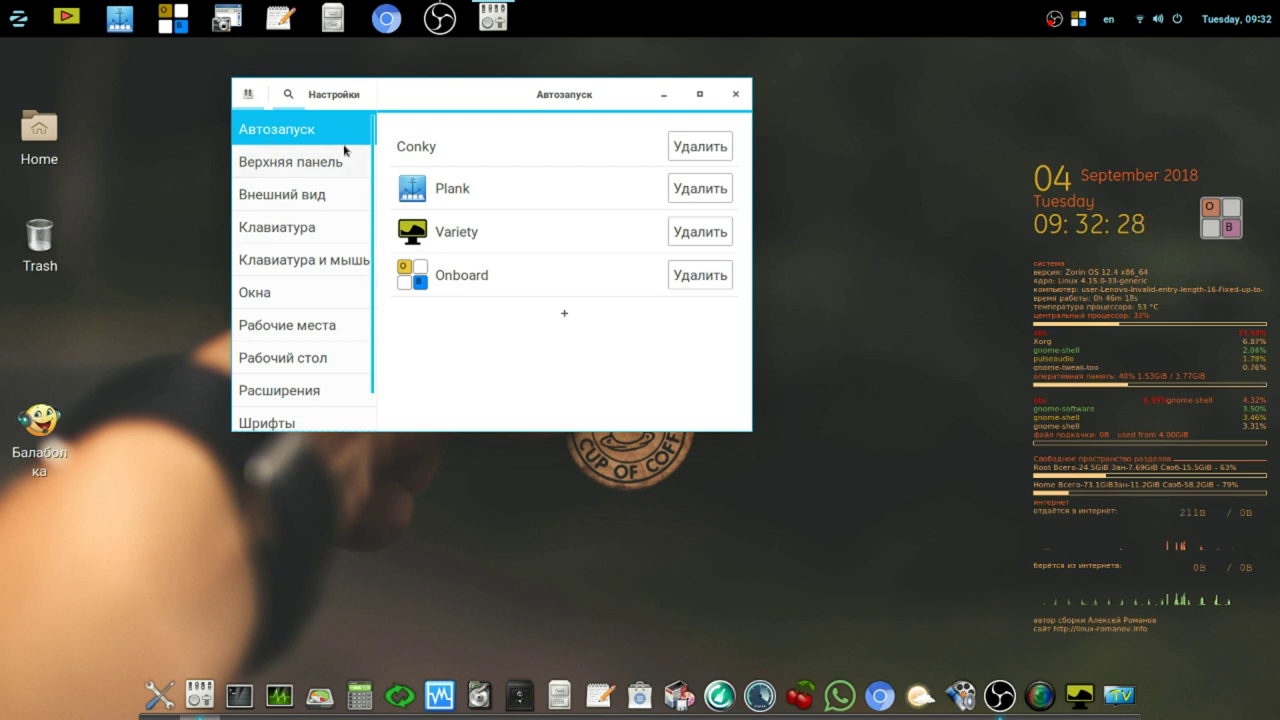
Remove Variety from the startup applications, add it back from the application list, and close the tweak settings
click(712, 234)
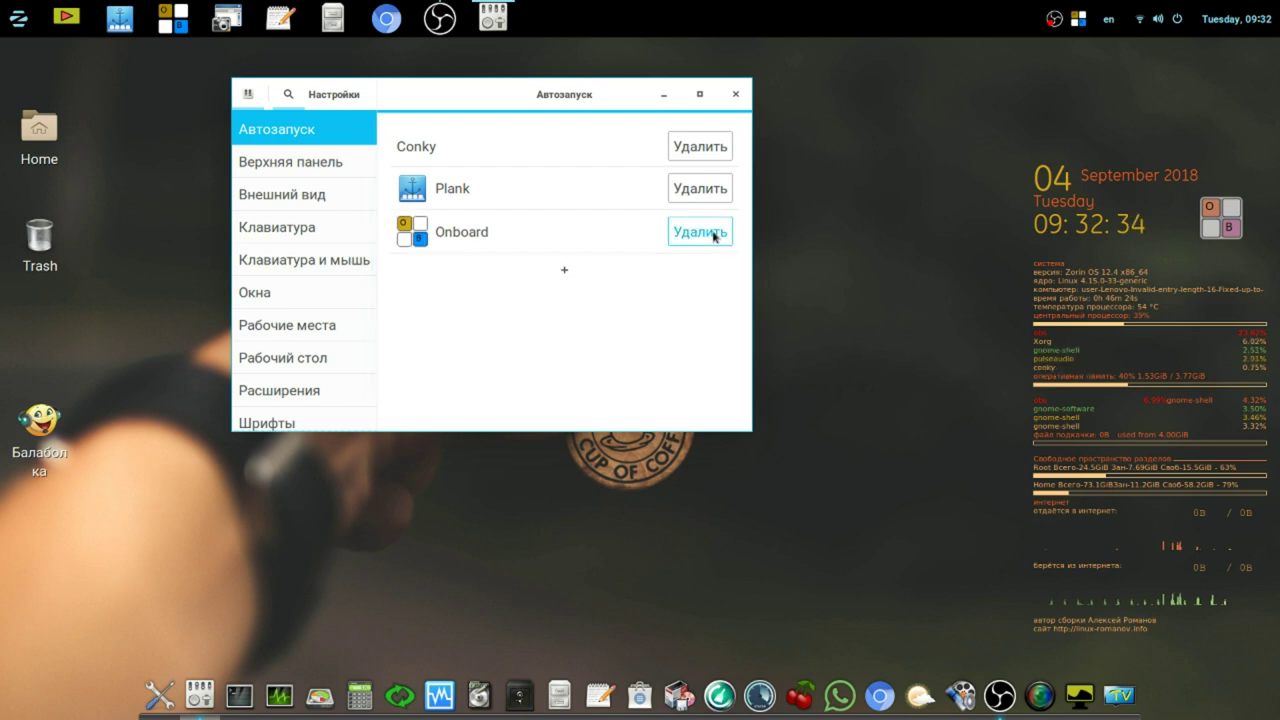
click(565, 273)
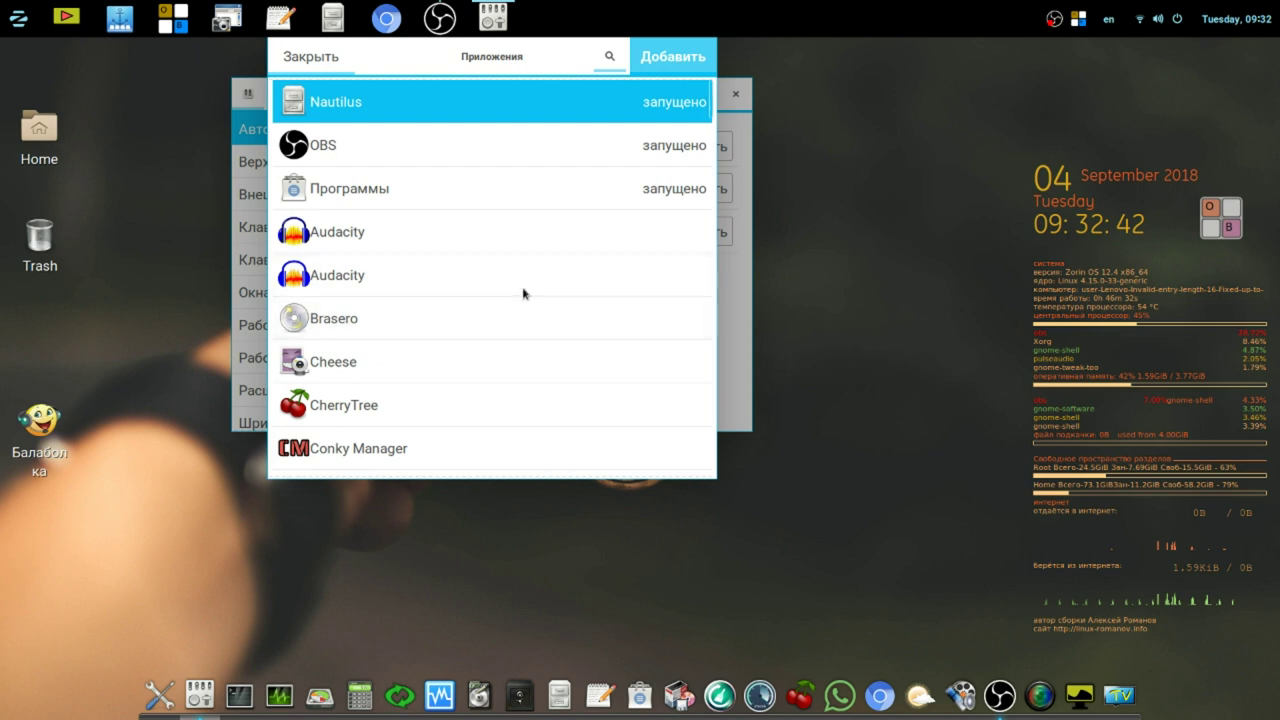
drag(712, 110, 721, 255)
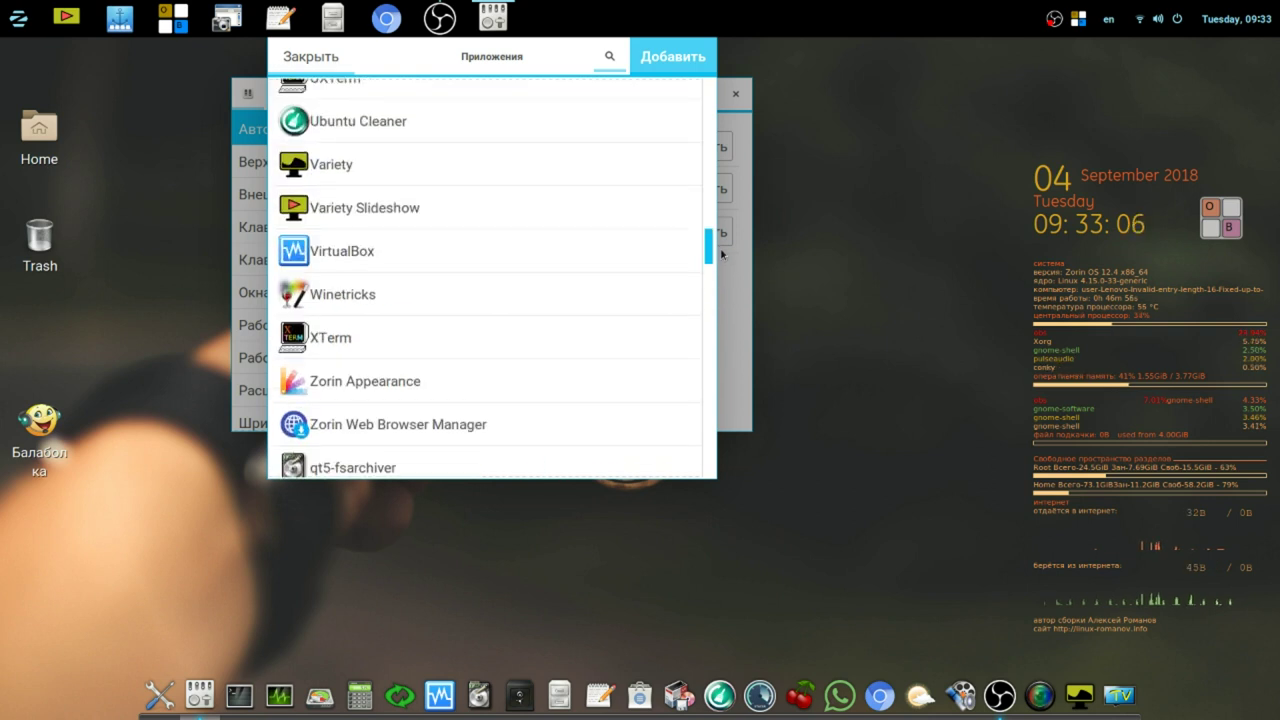
click(344, 168)
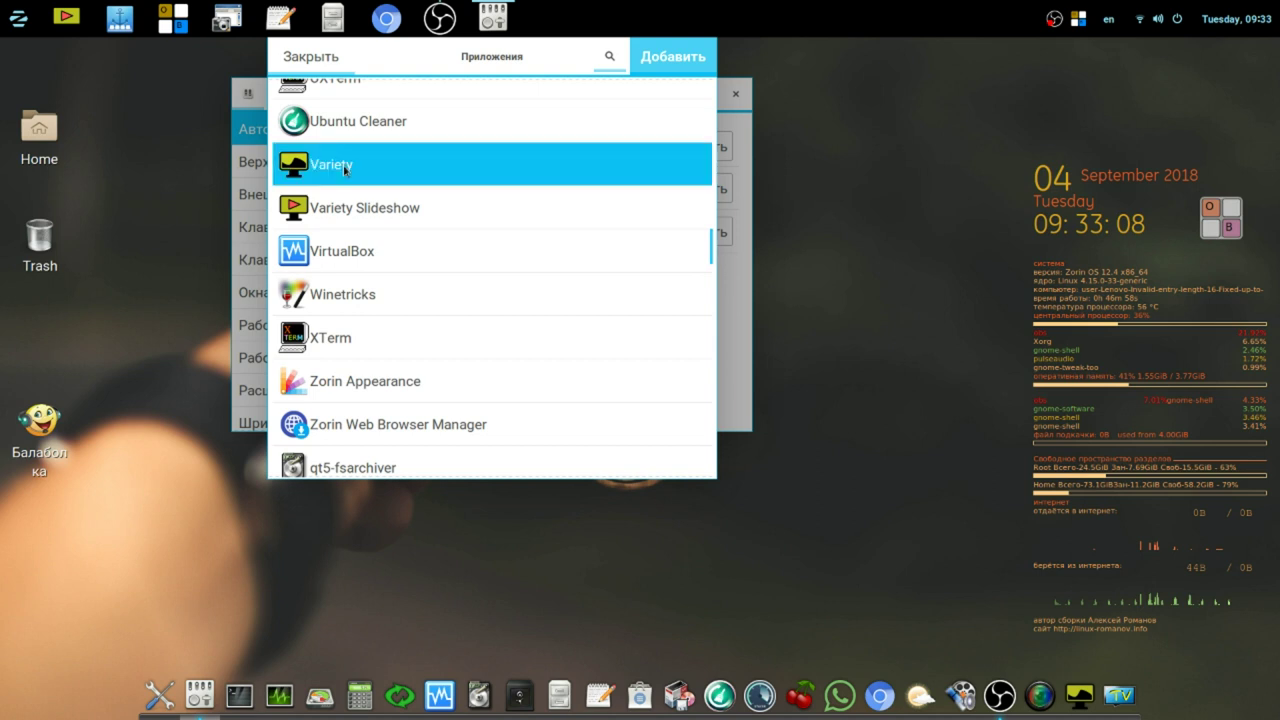
click(676, 58)
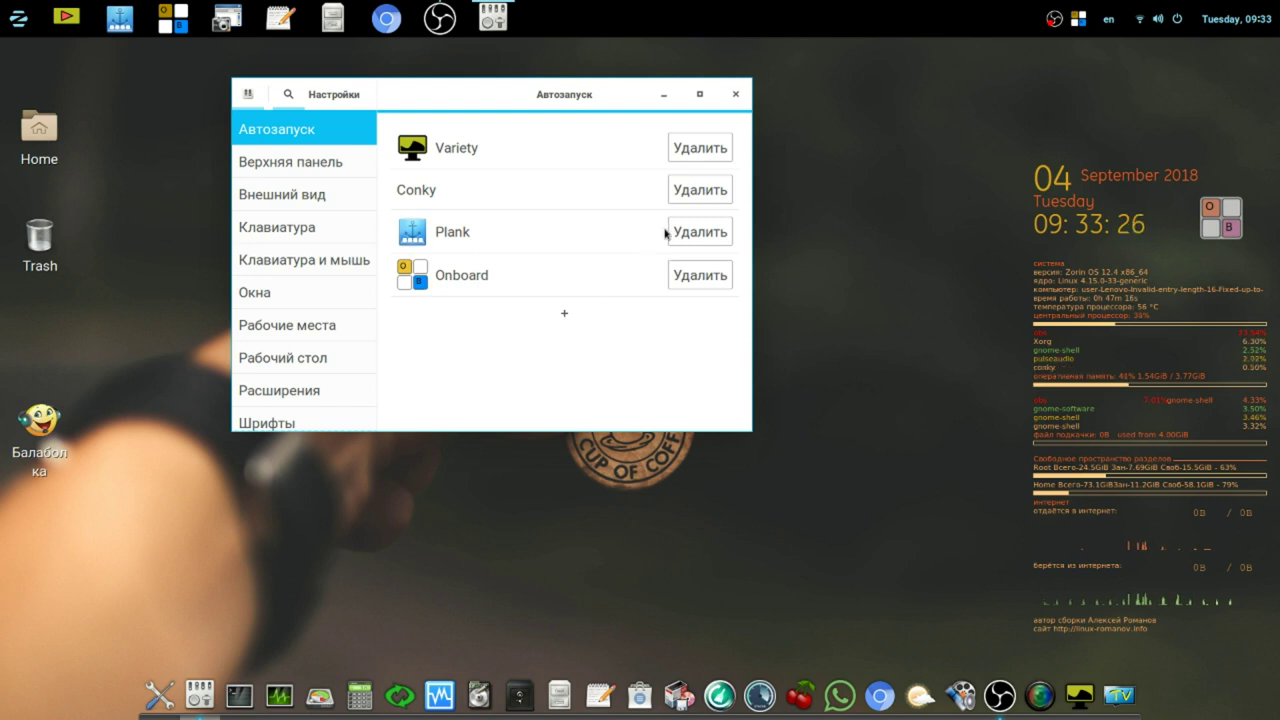
click(736, 95)
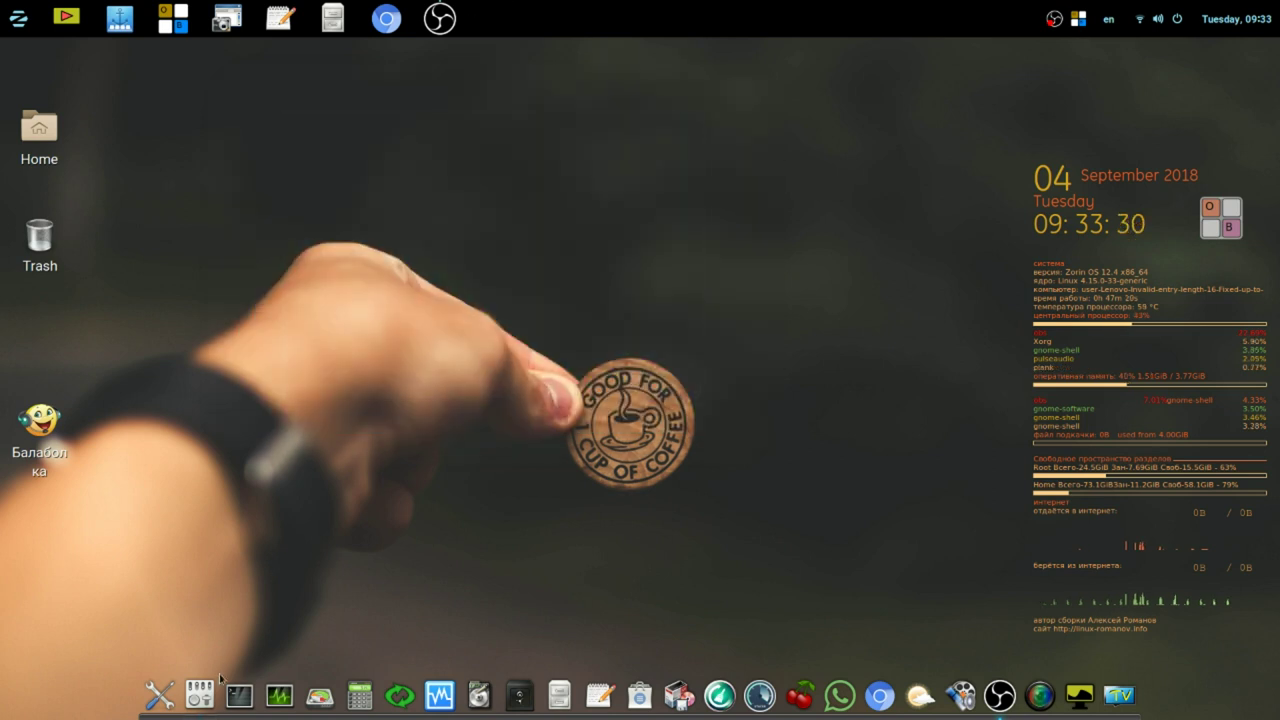
Look over the system settings overview and close it
click(160, 695)
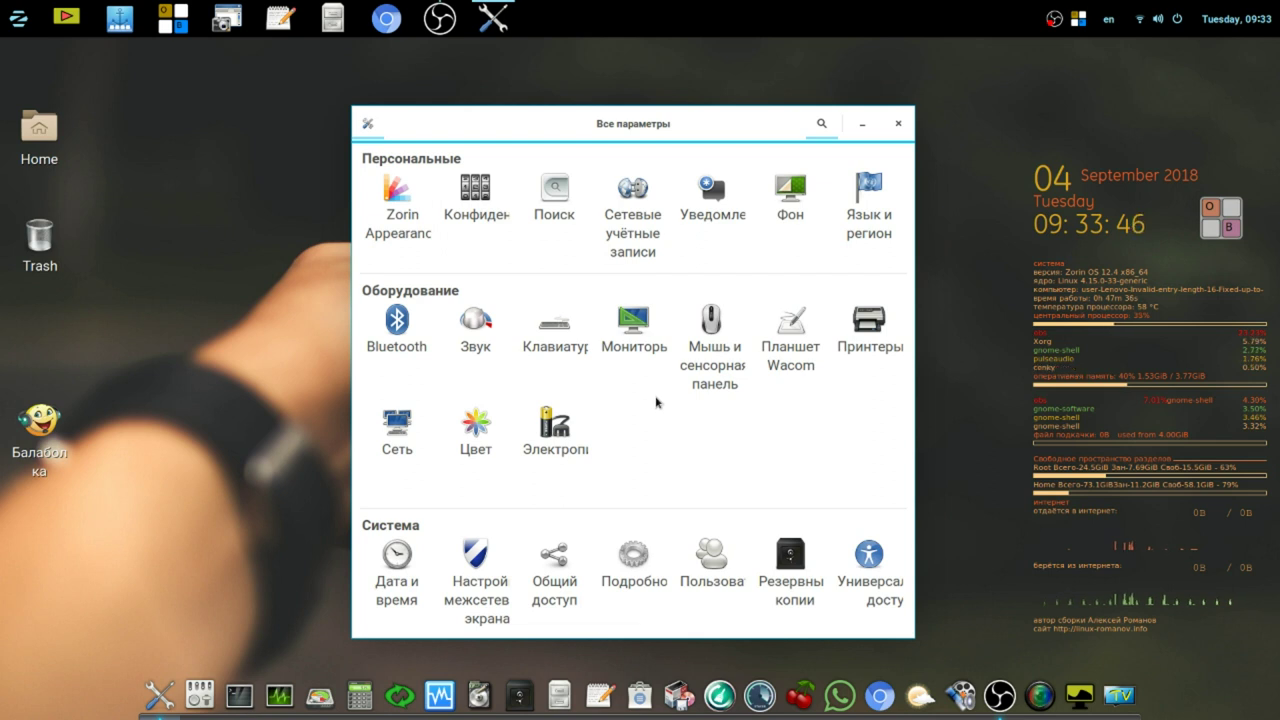
click(899, 125)
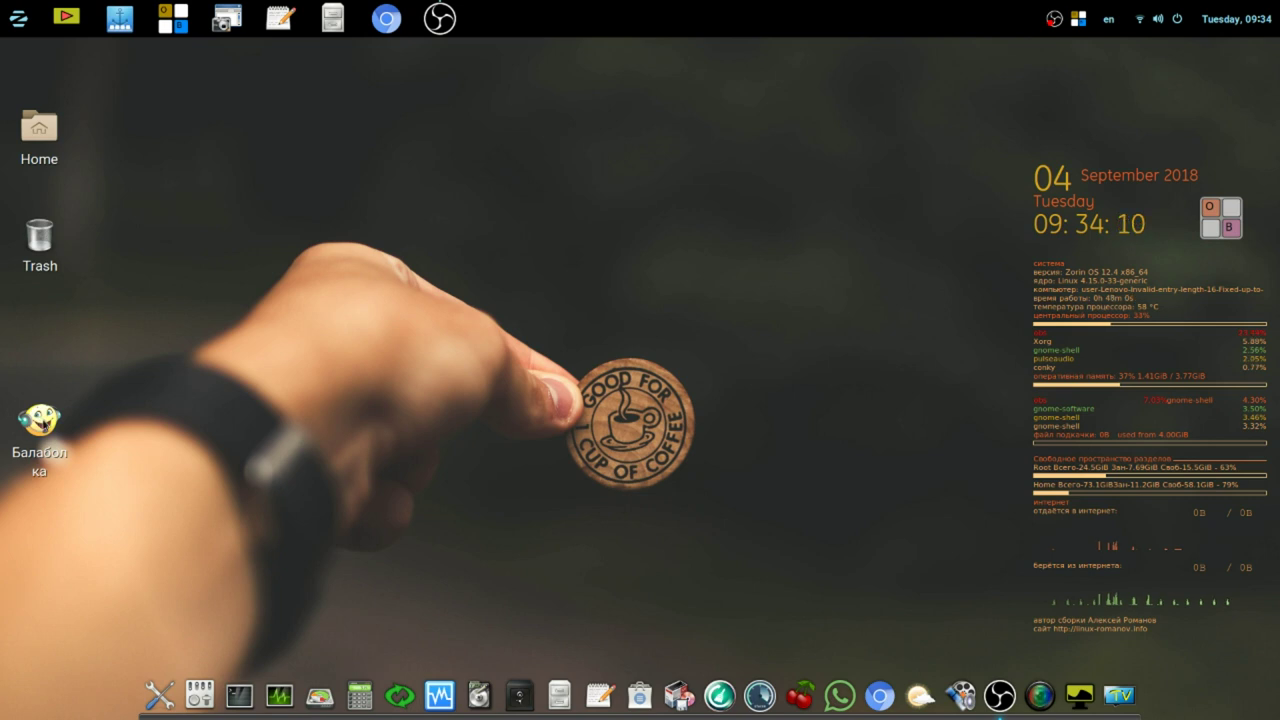
Start Балаболка from the desktop and bring up the open book "Игры Вышнего Мира"
click(47, 424)
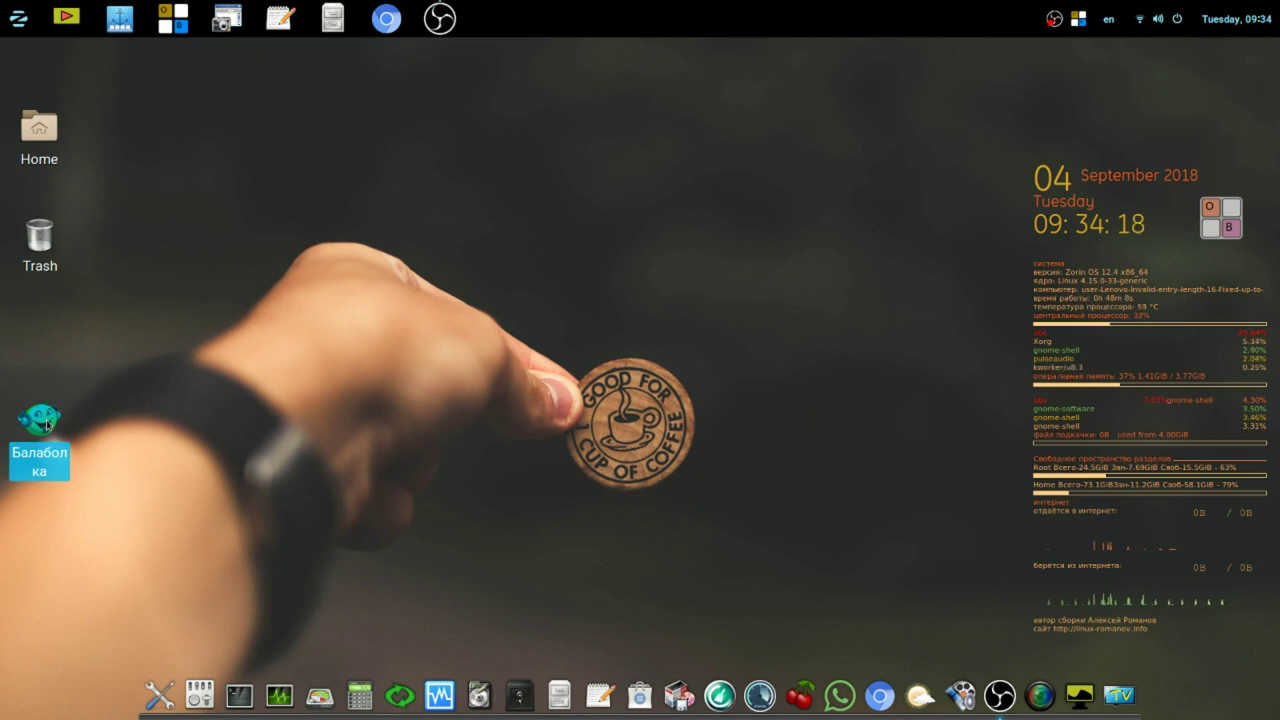
double_click(47, 425)
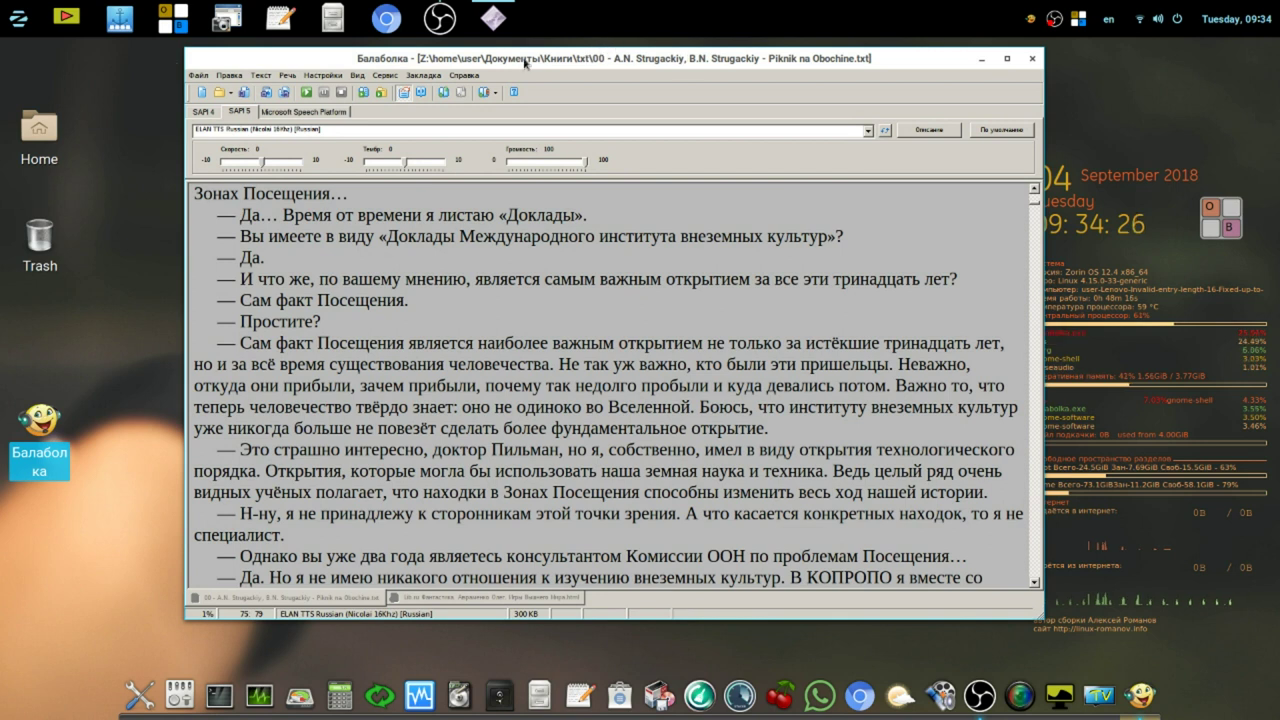
drag(275, 65, 216, 77)
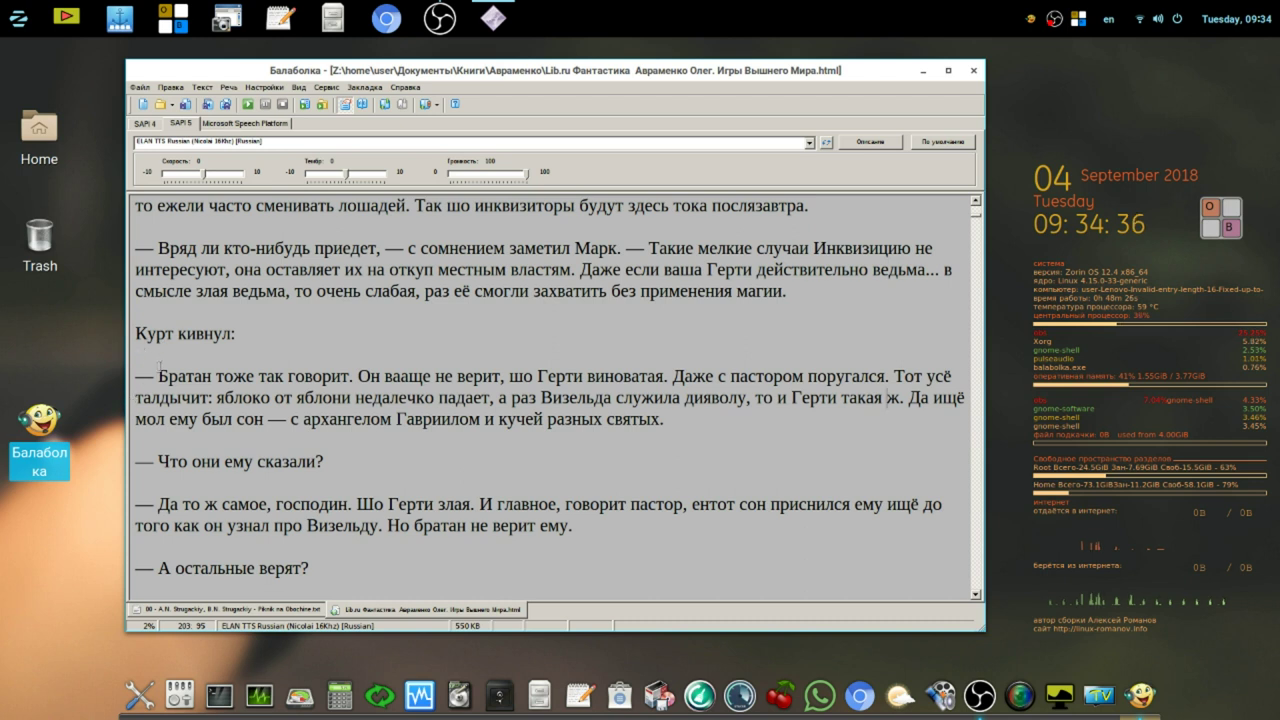
Read the book aloud from the paragraph starting "Вряд ли кто-нибудь приедет", stop the speech and close Балаболка
click(157, 248)
click(249, 105)
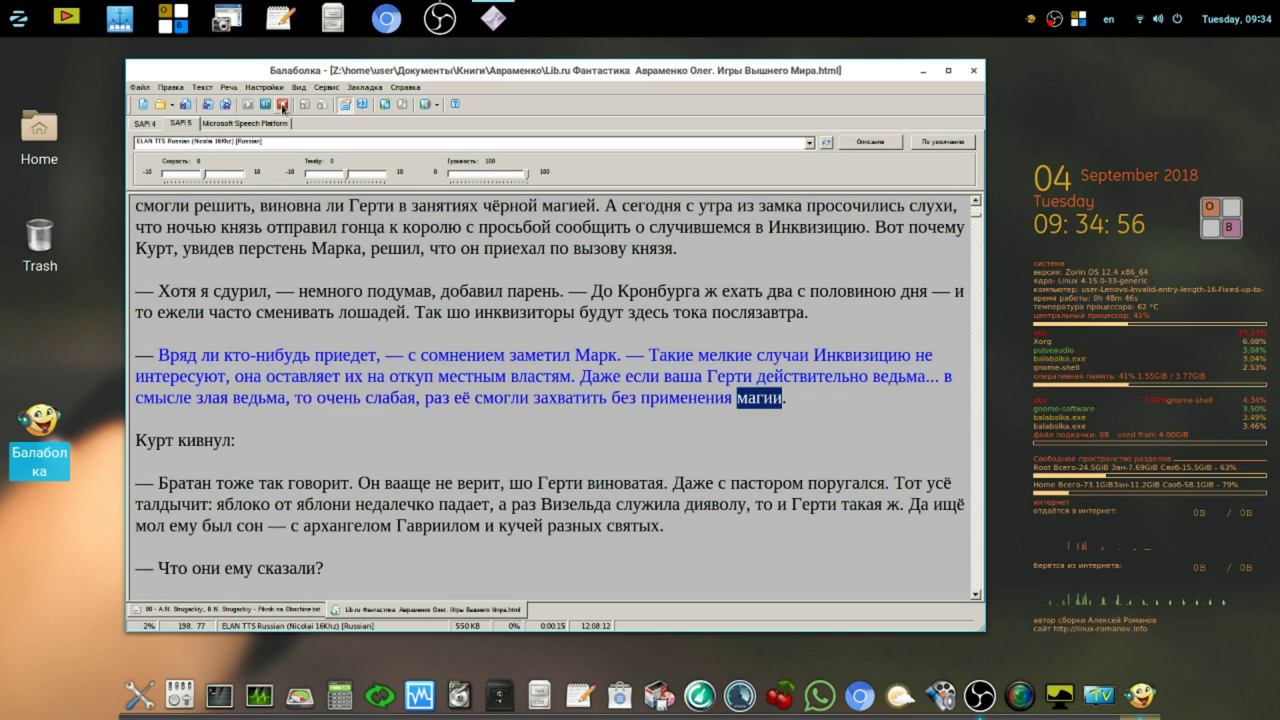
click(283, 105)
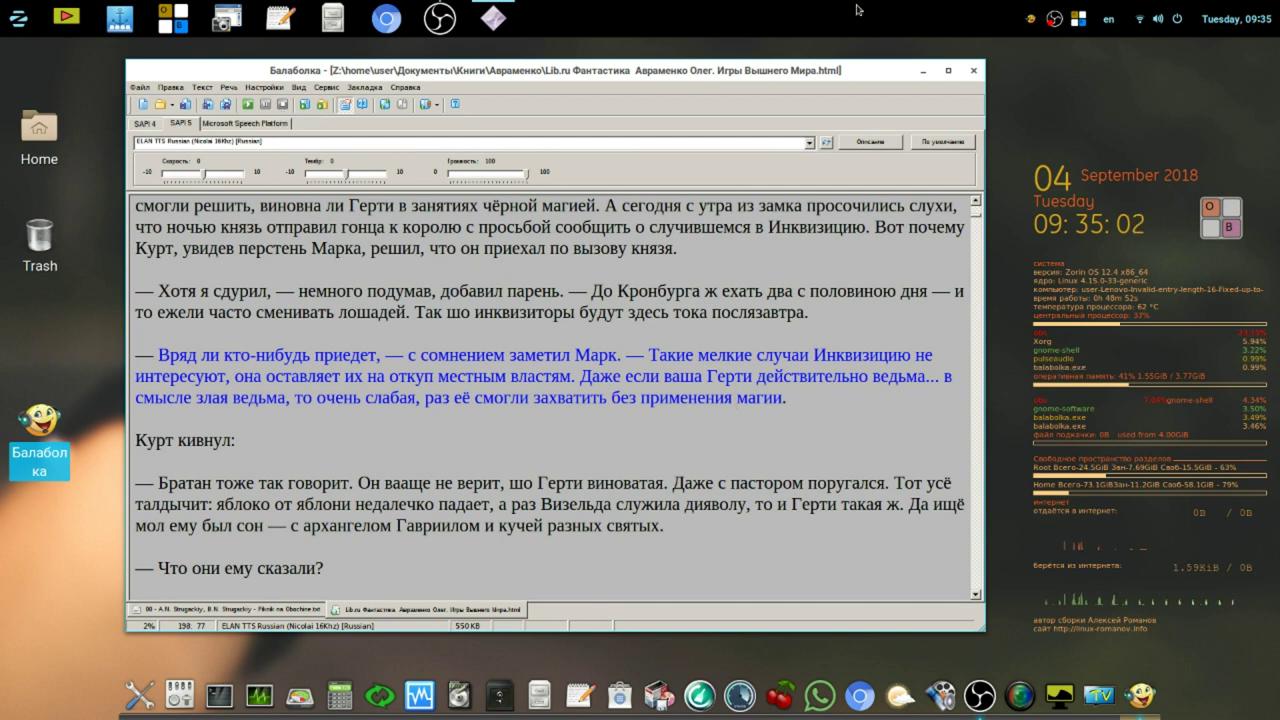
click(975, 73)
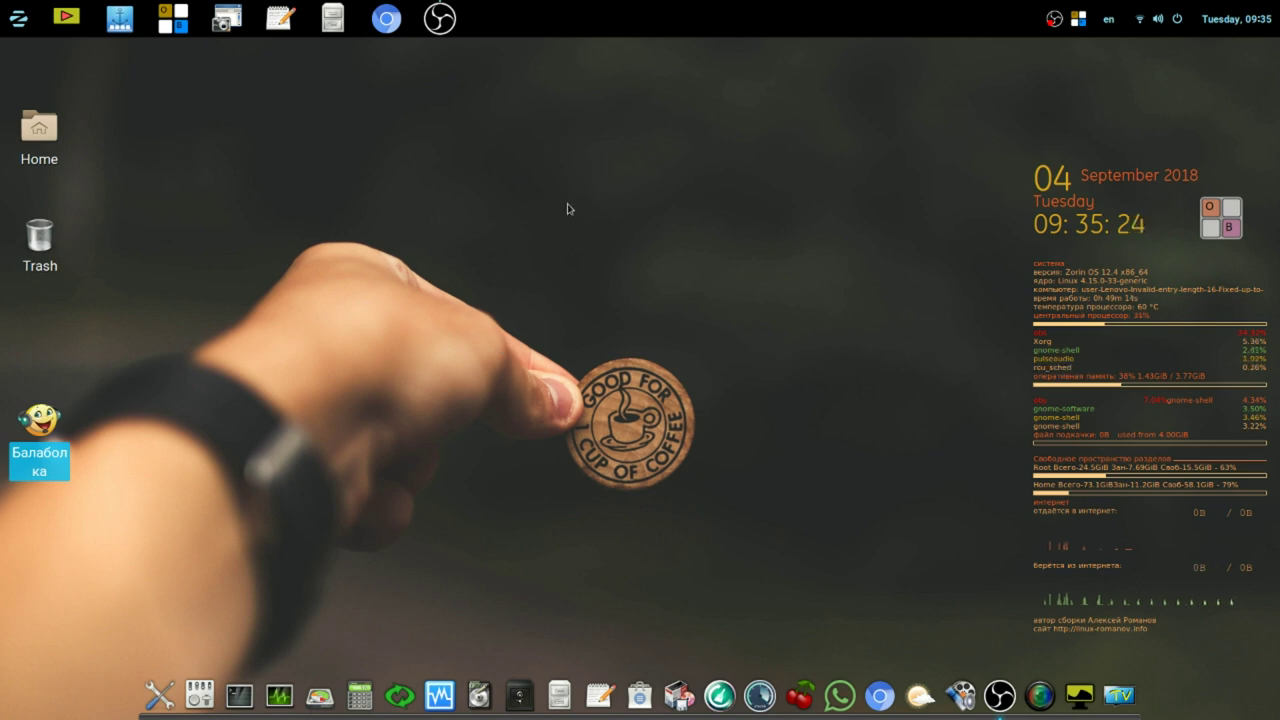
Open the recent document "команды и видео.ctb" in CherryTree and show the Wine + Balabolka note under Wine
click(801, 697)
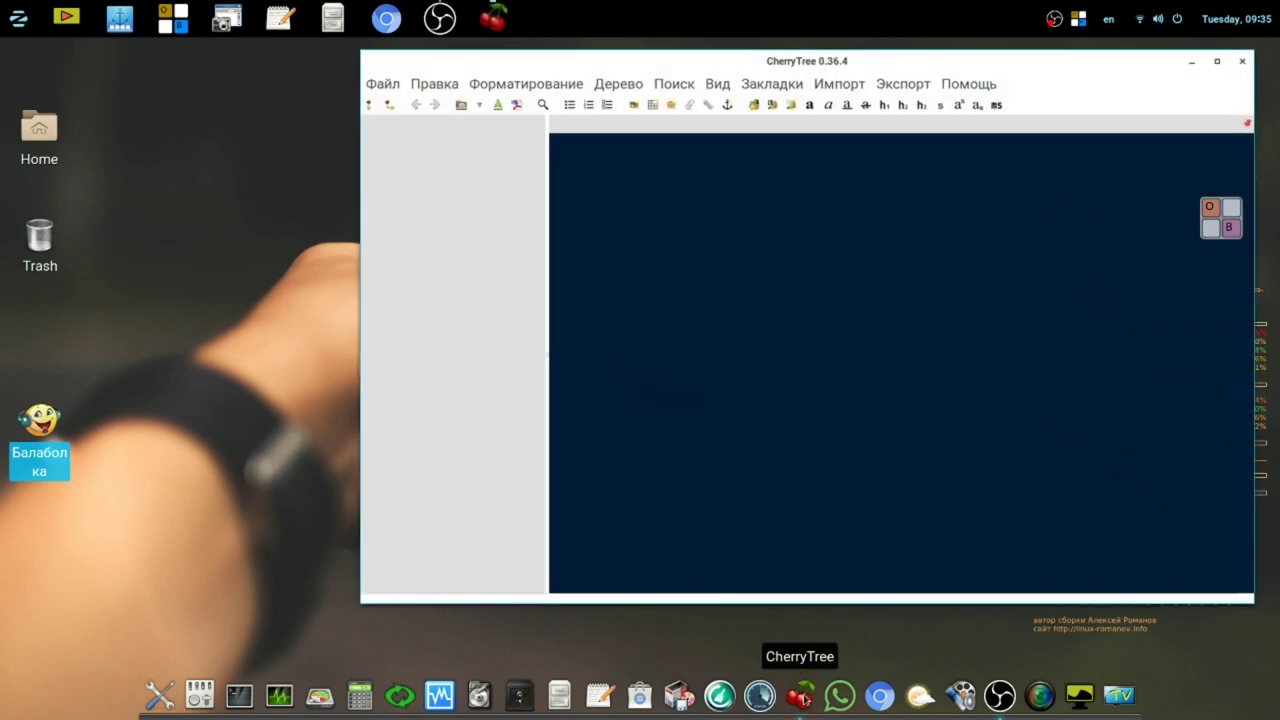
click(388, 86)
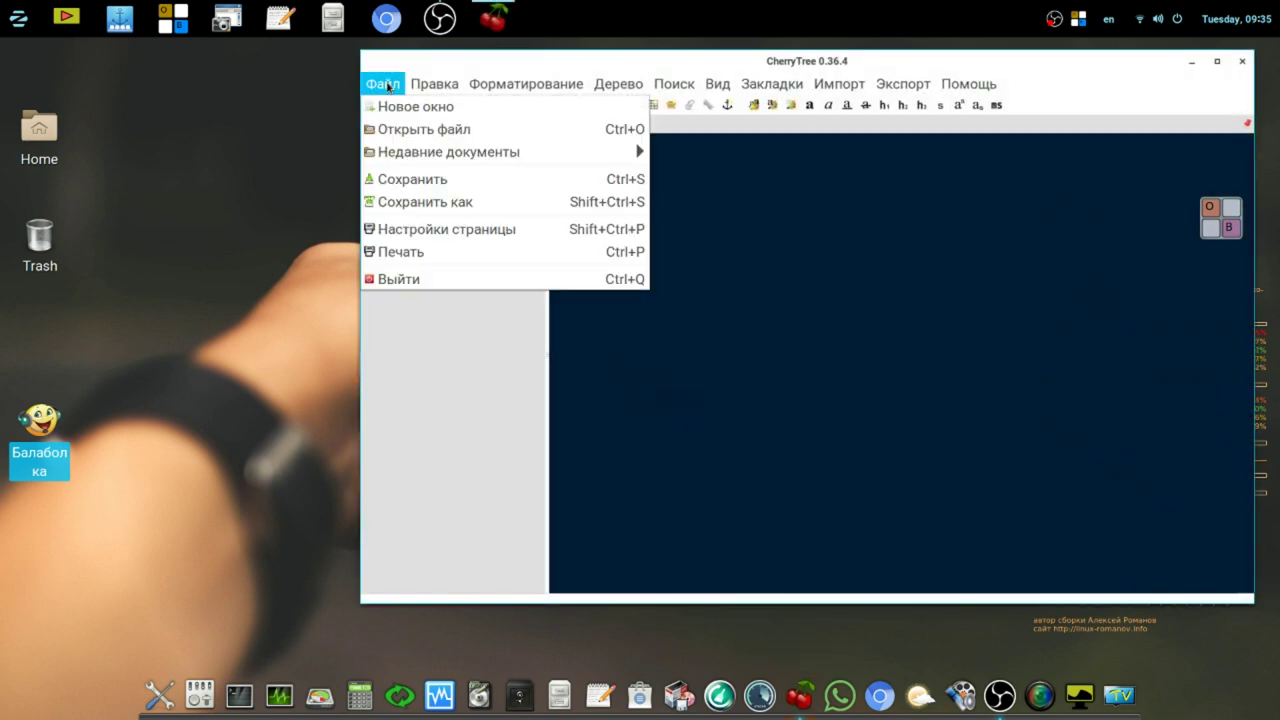
mouse_move(410, 155)
click(700, 152)
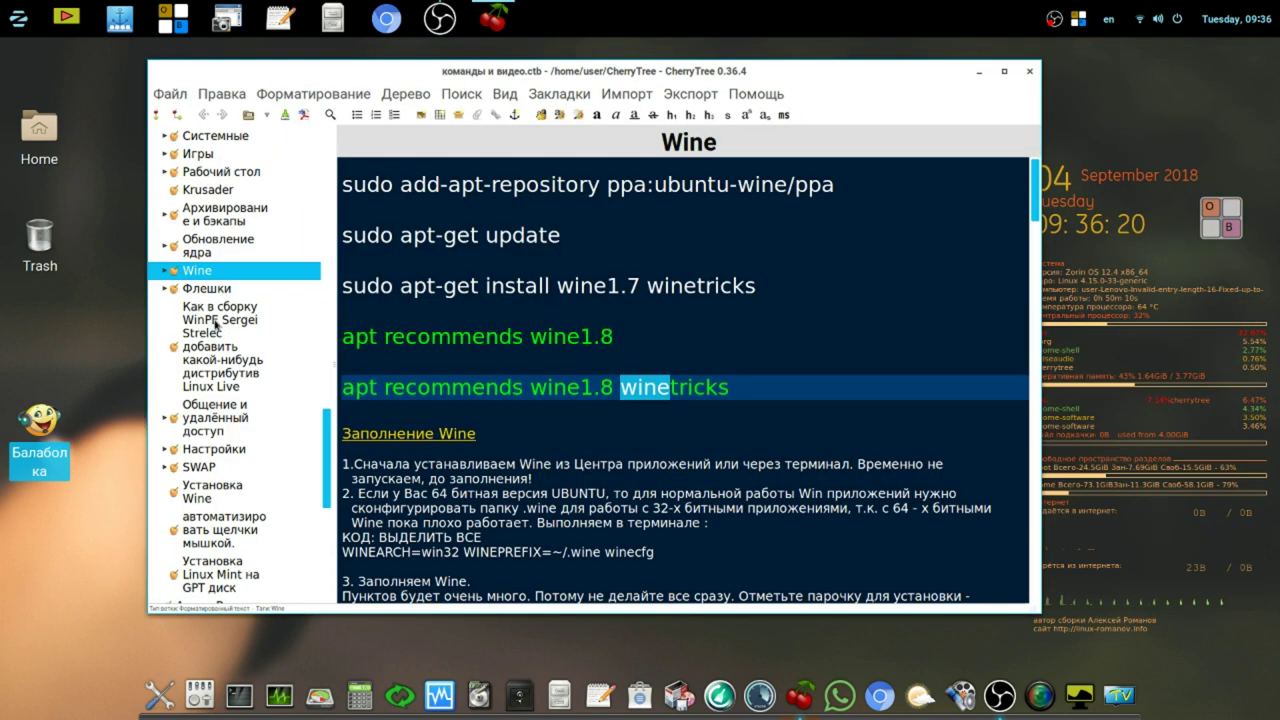
click(165, 272)
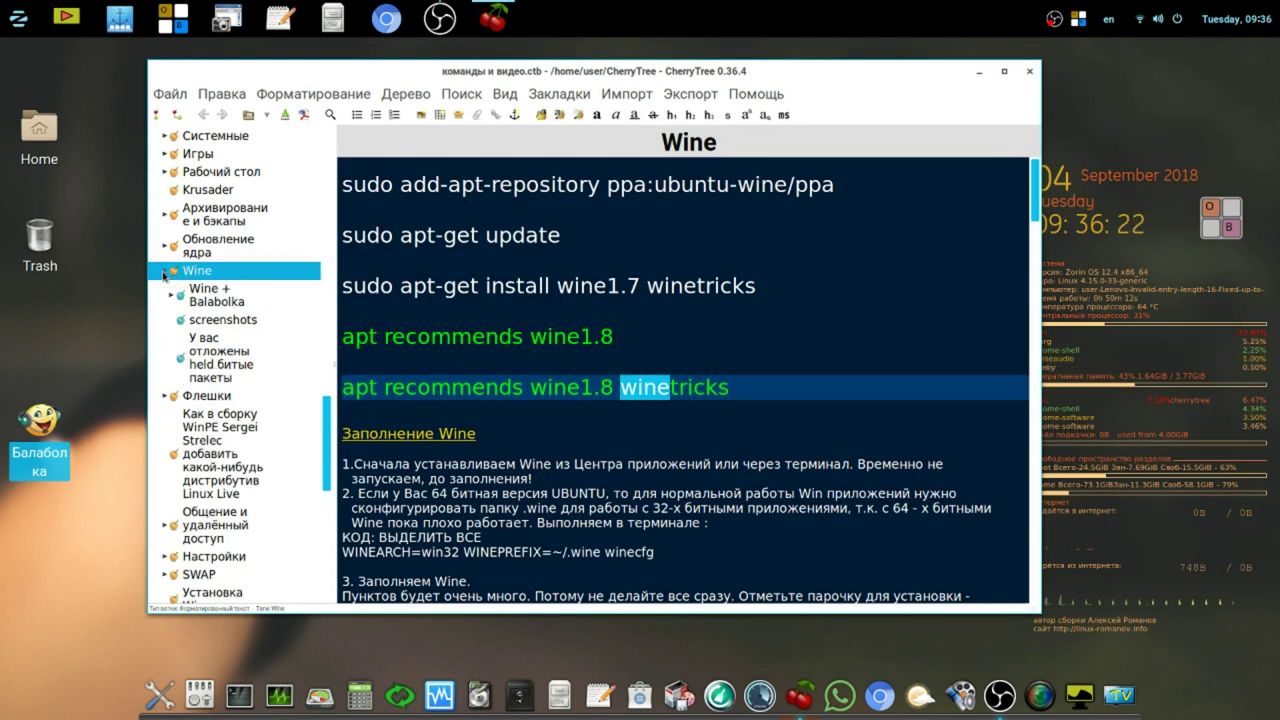
click(217, 298)
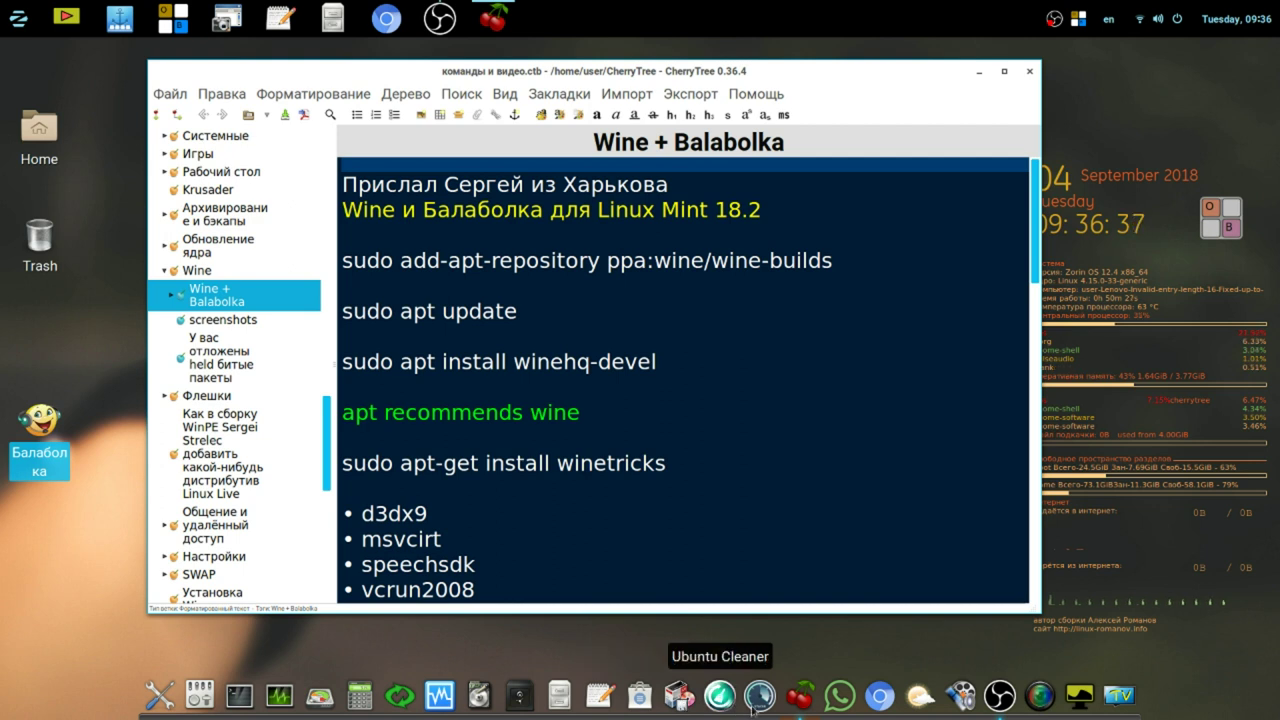
Locate the hidden .wine folder in the home folder with the file manager, then close the window
click(334, 18)
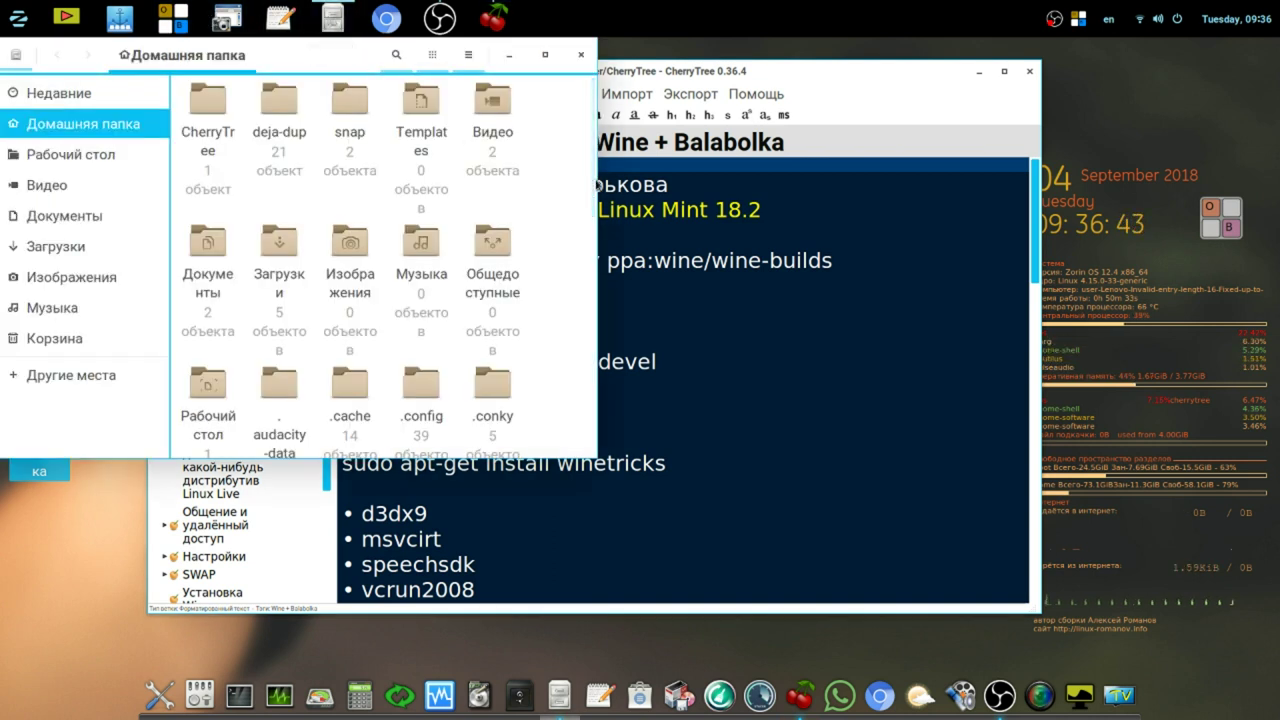
scroll(590, 282, down, 5)
drag(590, 282, 588, 341)
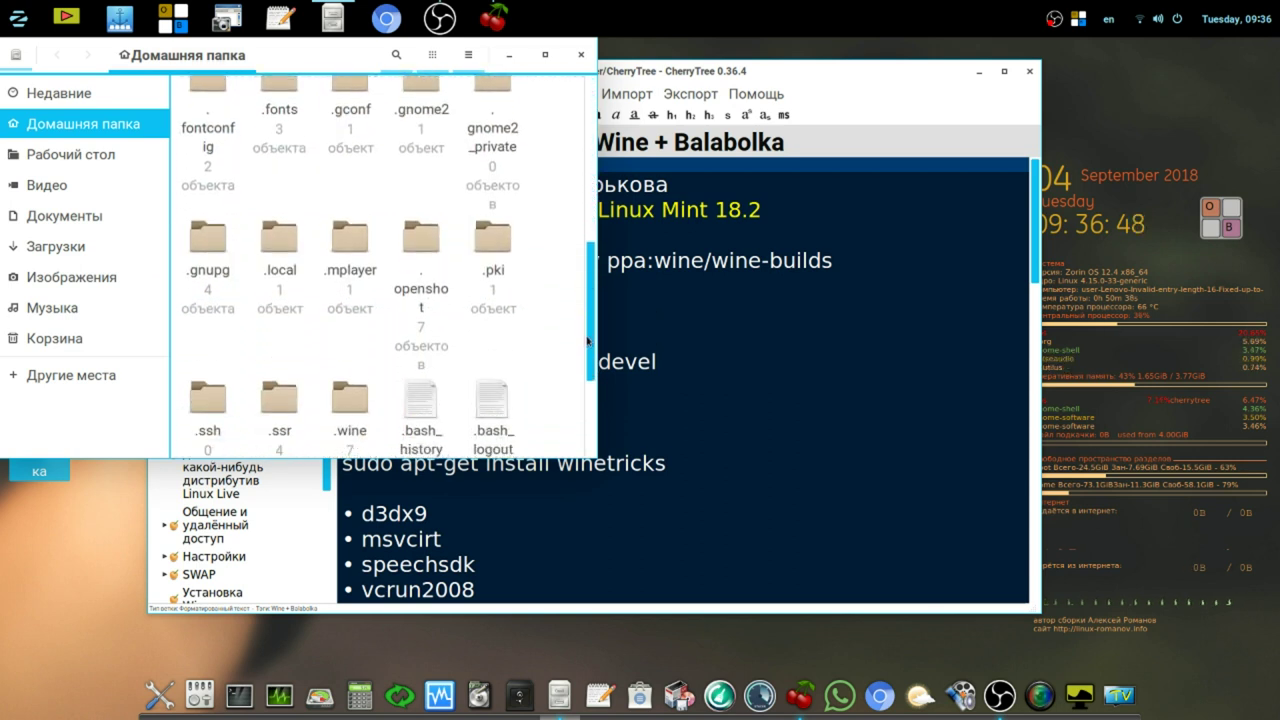
click(359, 398)
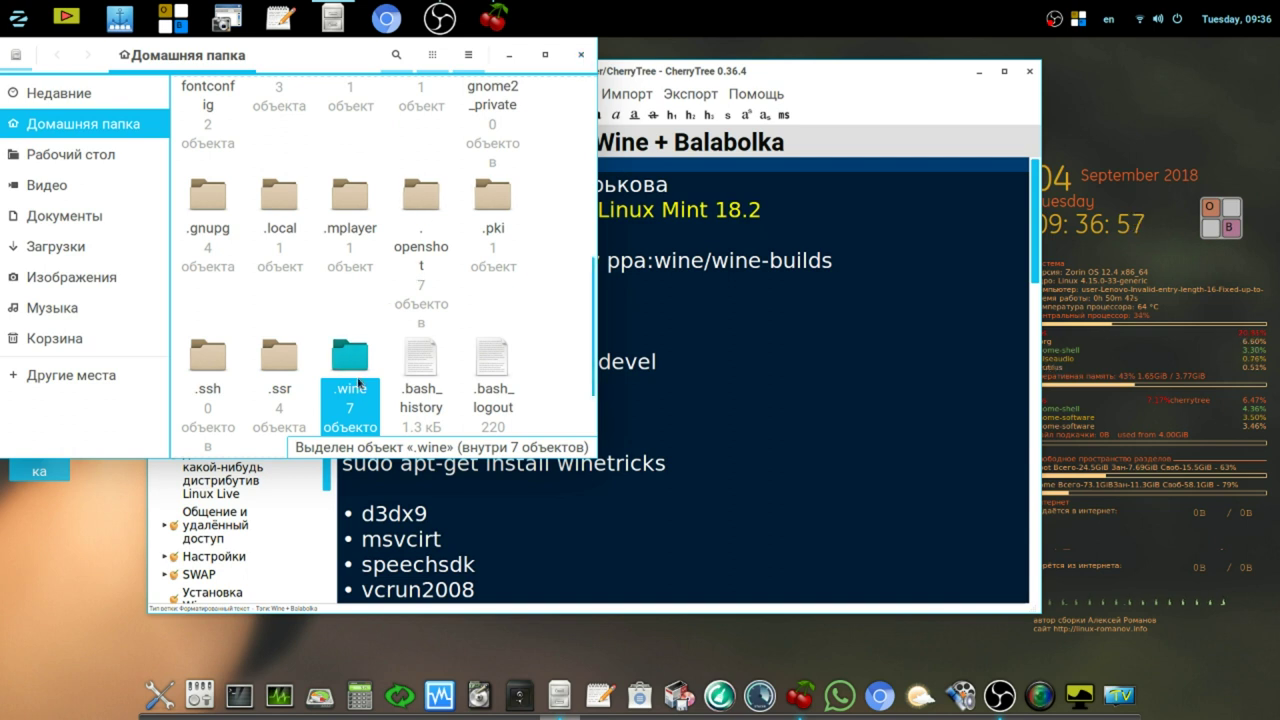
click(582, 57)
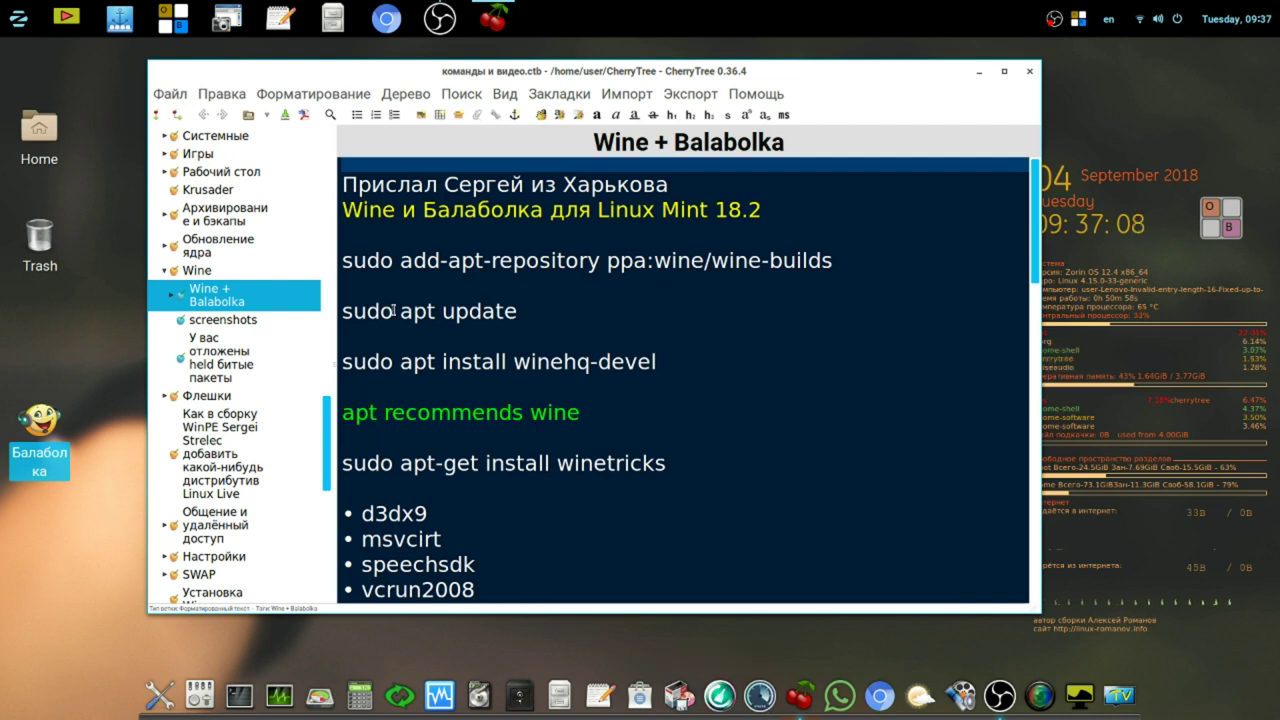
Highlight the "apt recommends wine" line in the note and review the winetricks components listed below it
drag(588, 421, 335, 402)
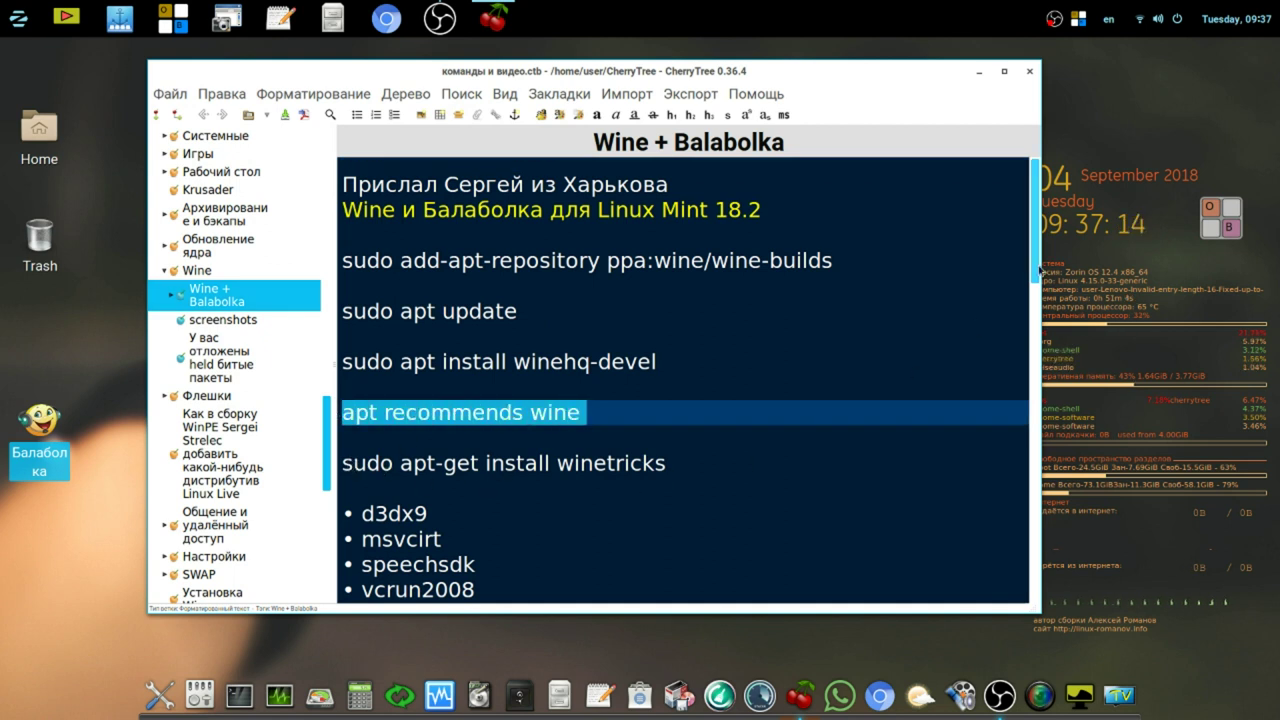
scroll(1036, 272, down, 1)
scroll(1036, 272, down, 3)
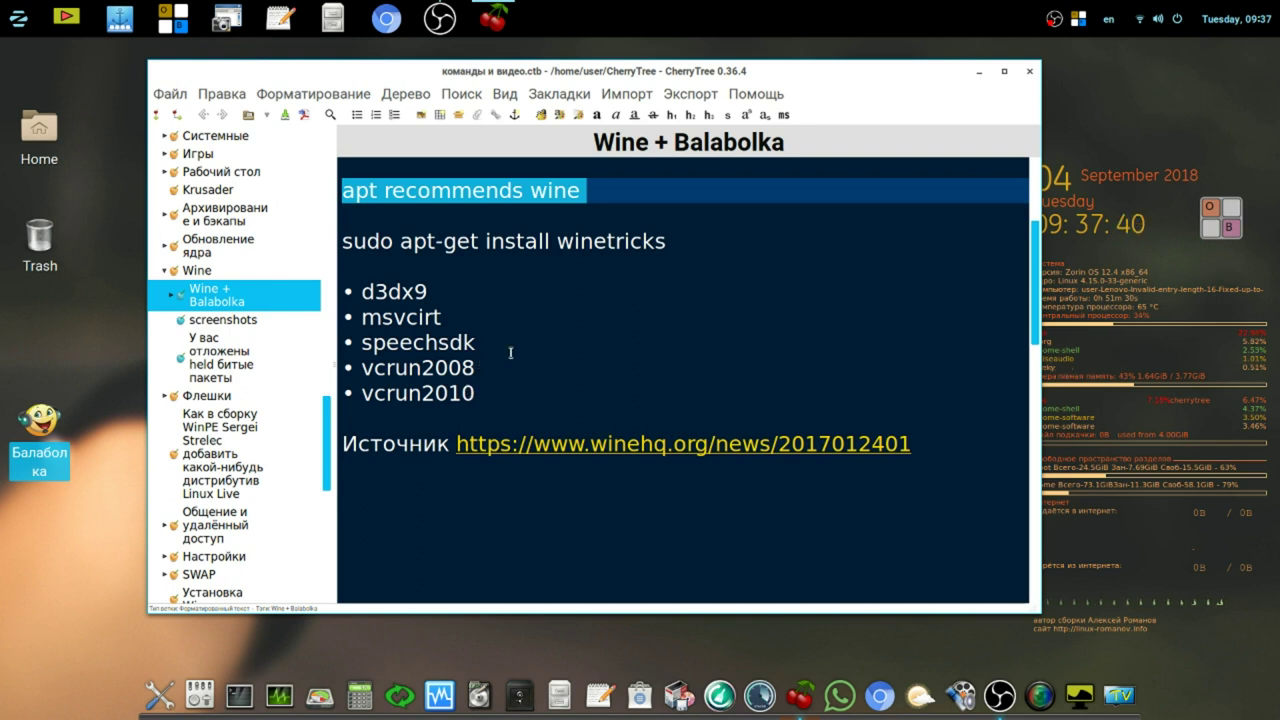
Examine the installer files in the Загрузки folder with the file manager and return to the home folder
click(336, 18)
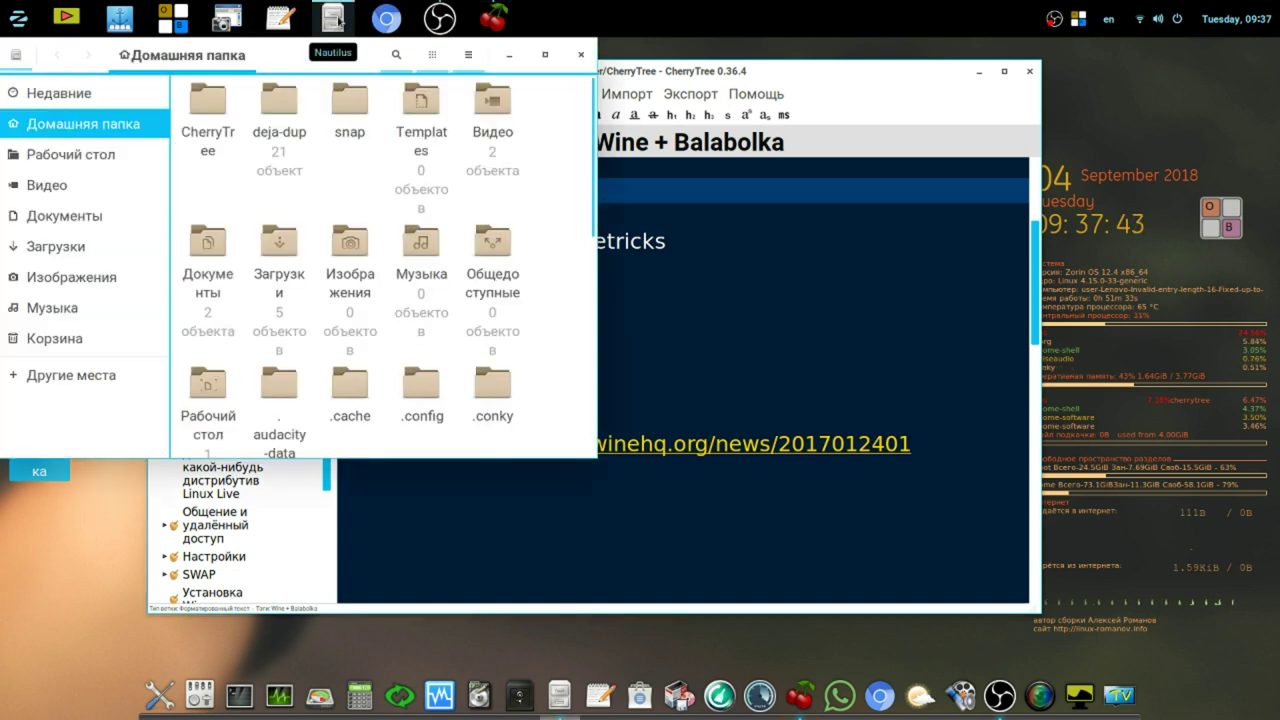
click(68, 252)
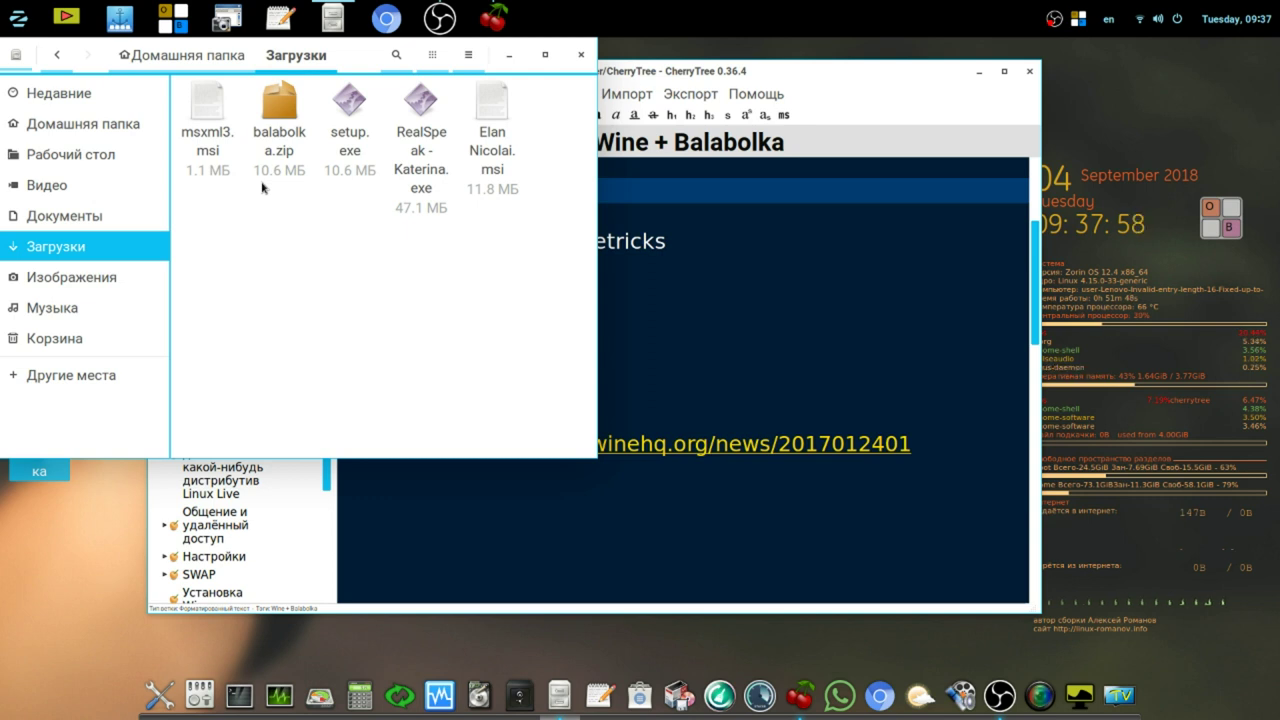
click(57, 60)
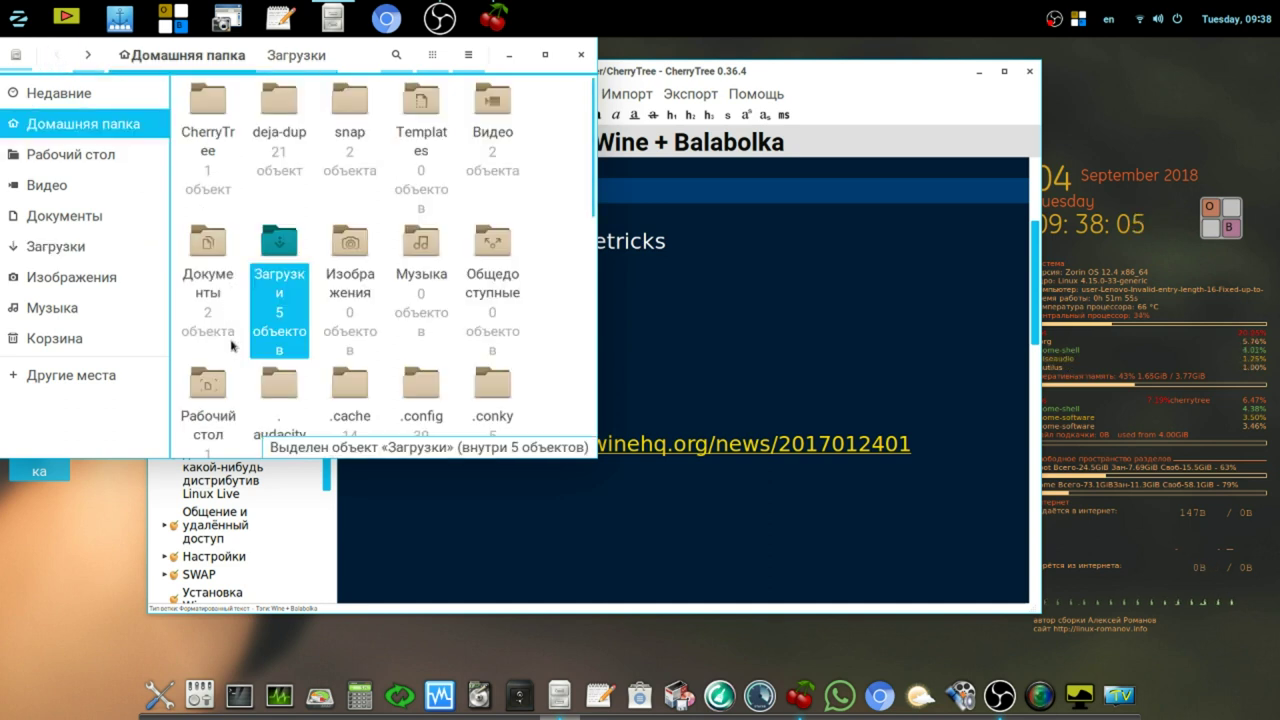
Open the winetricks folder inside the hidden .cache folder to view the downloaded components
click(346, 395)
double_click(346, 395)
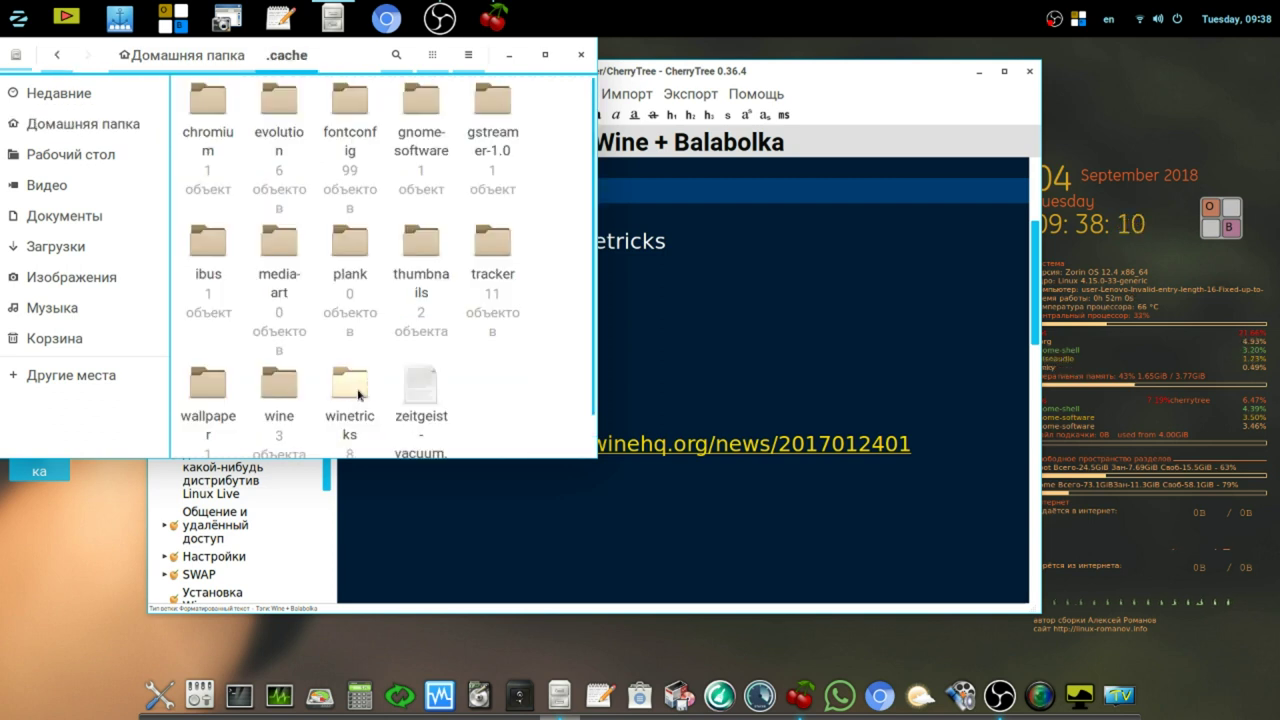
double_click(351, 394)
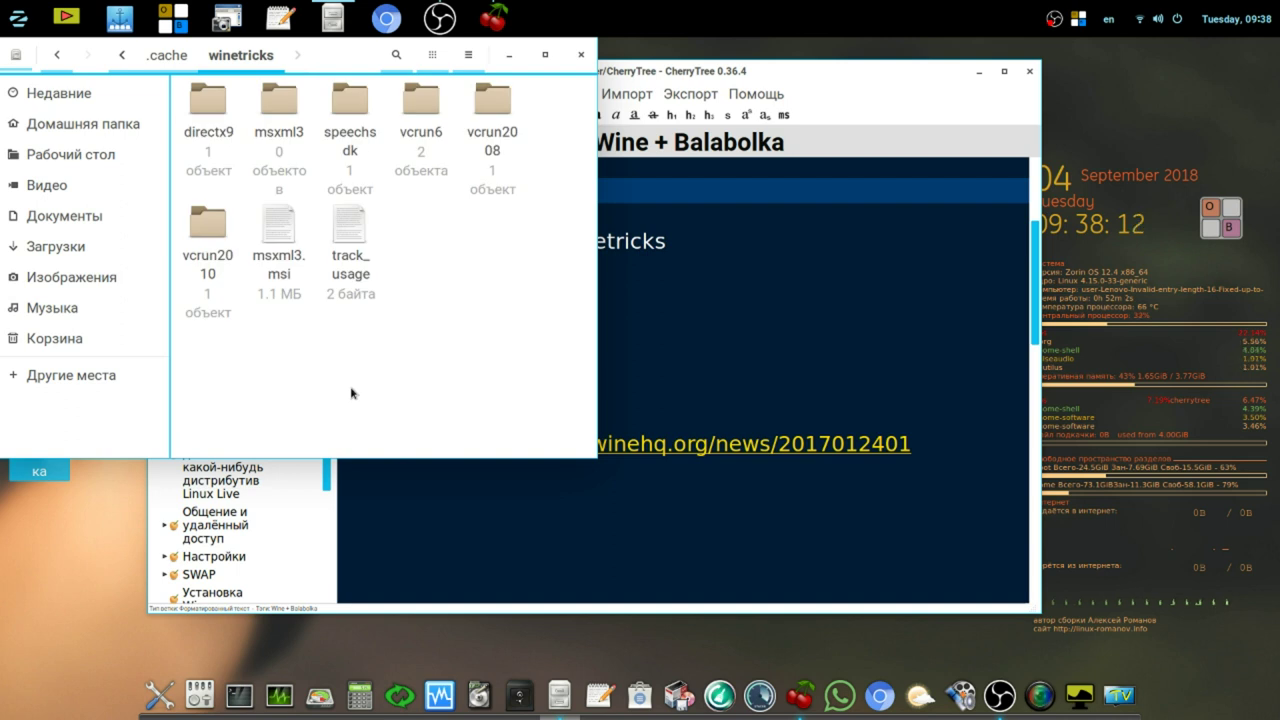
Check the opening options for msxml3.msi in the winetricks folder and move the file manager window fully into view
right_click(280, 237)
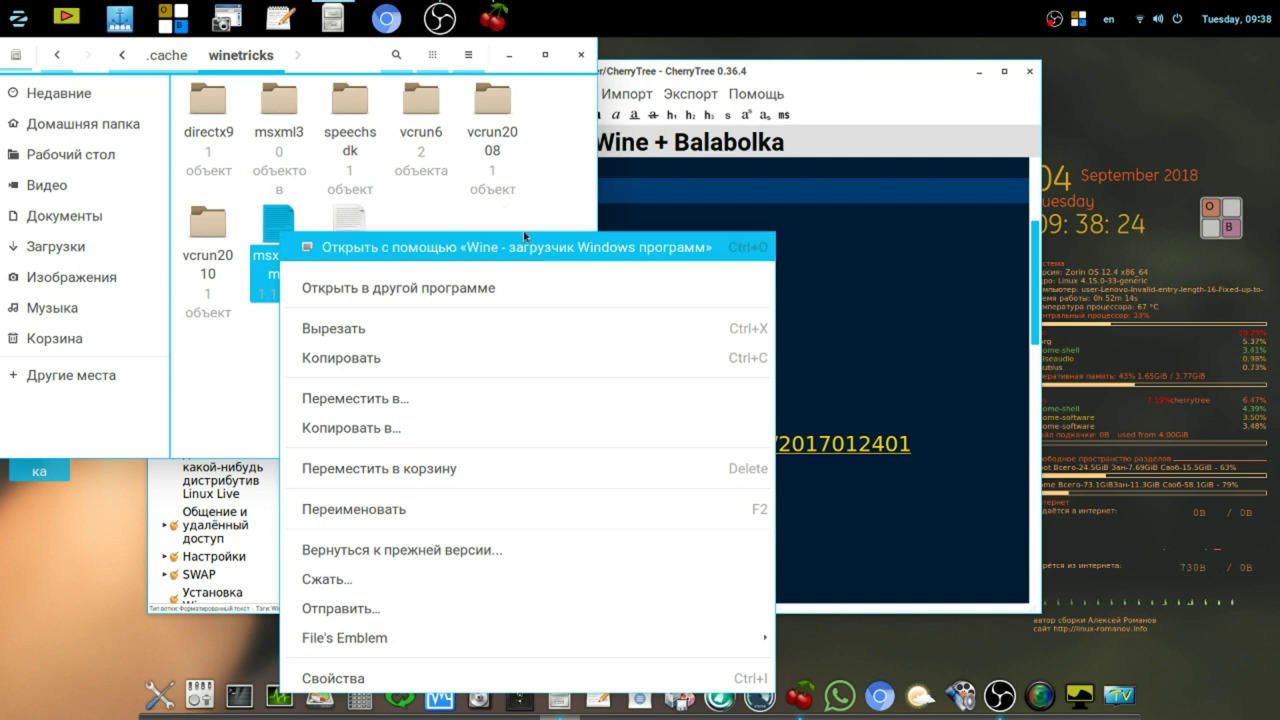
click(458, 218)
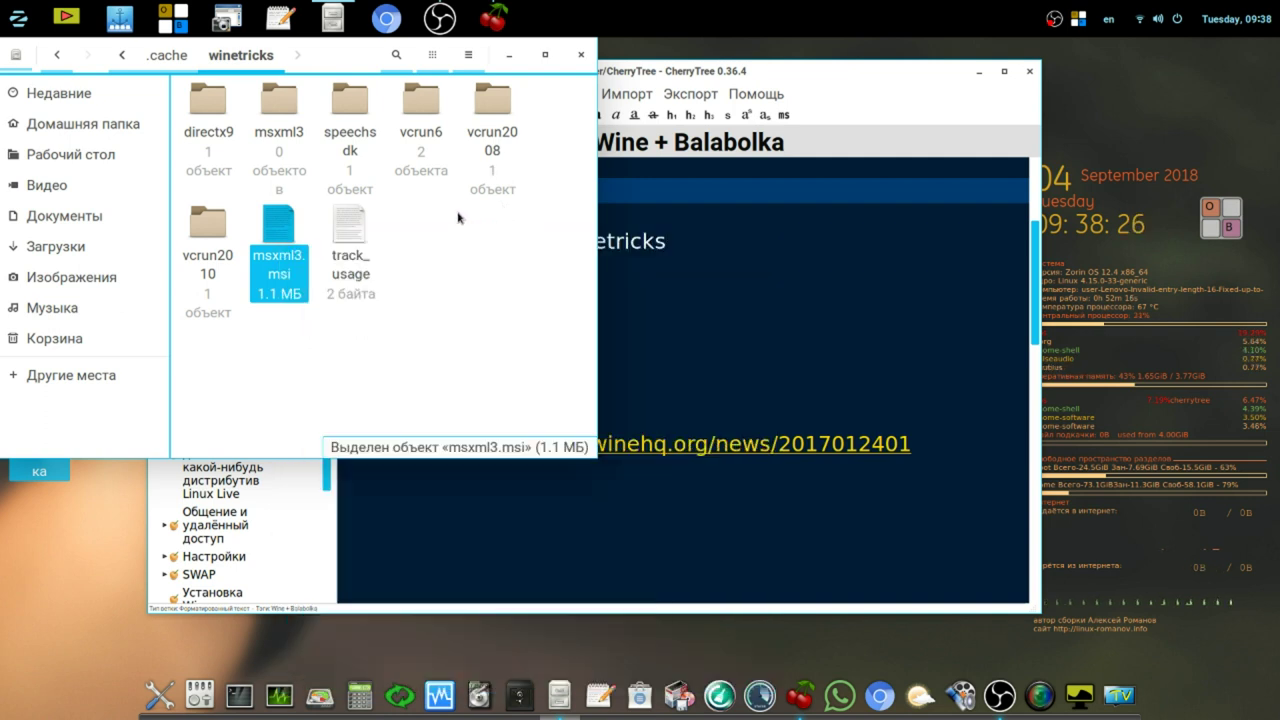
drag(583, 57, 745, 98)
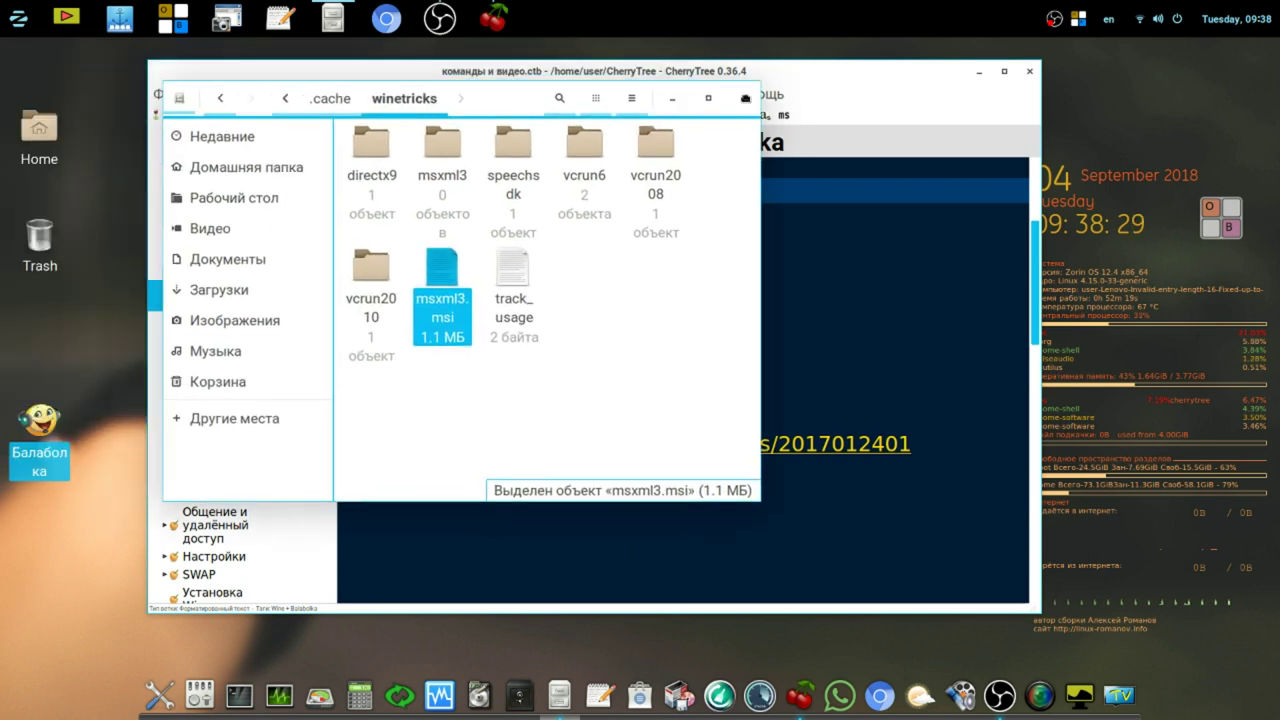
View the installer files in the Загрузки folder, close the file manager and minimize the CherryTree window
click(232, 289)
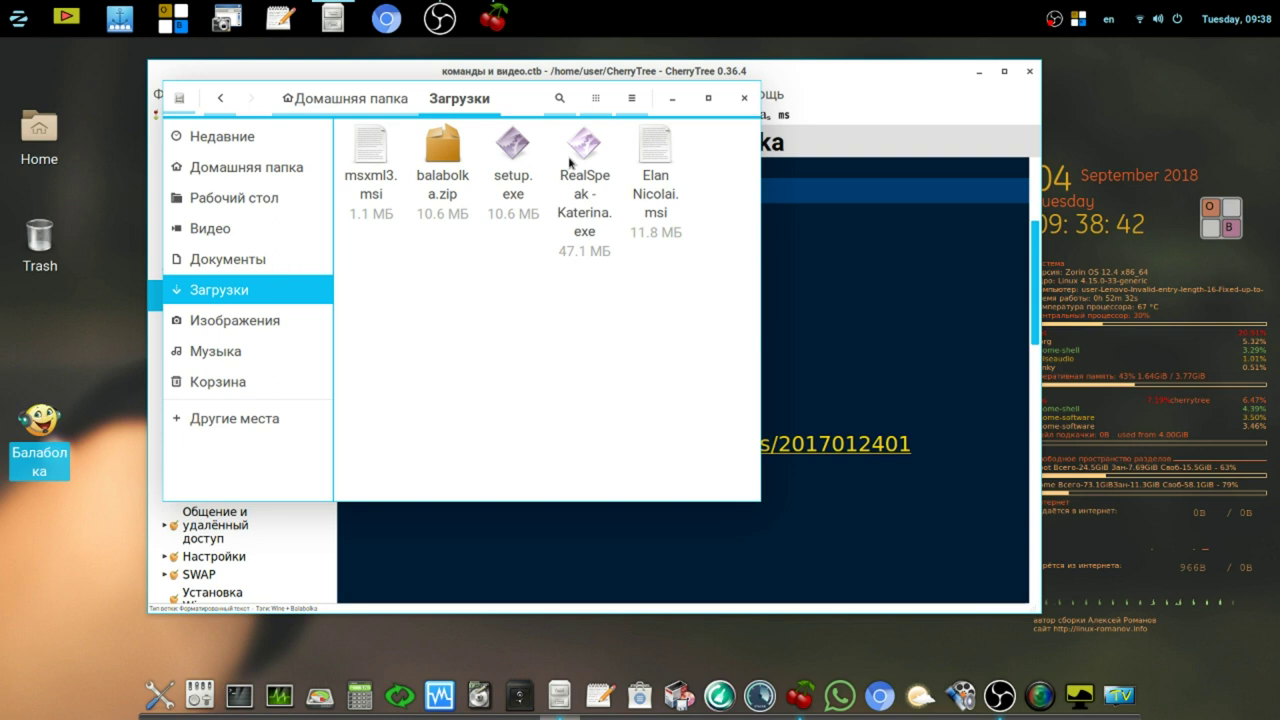
click(744, 100)
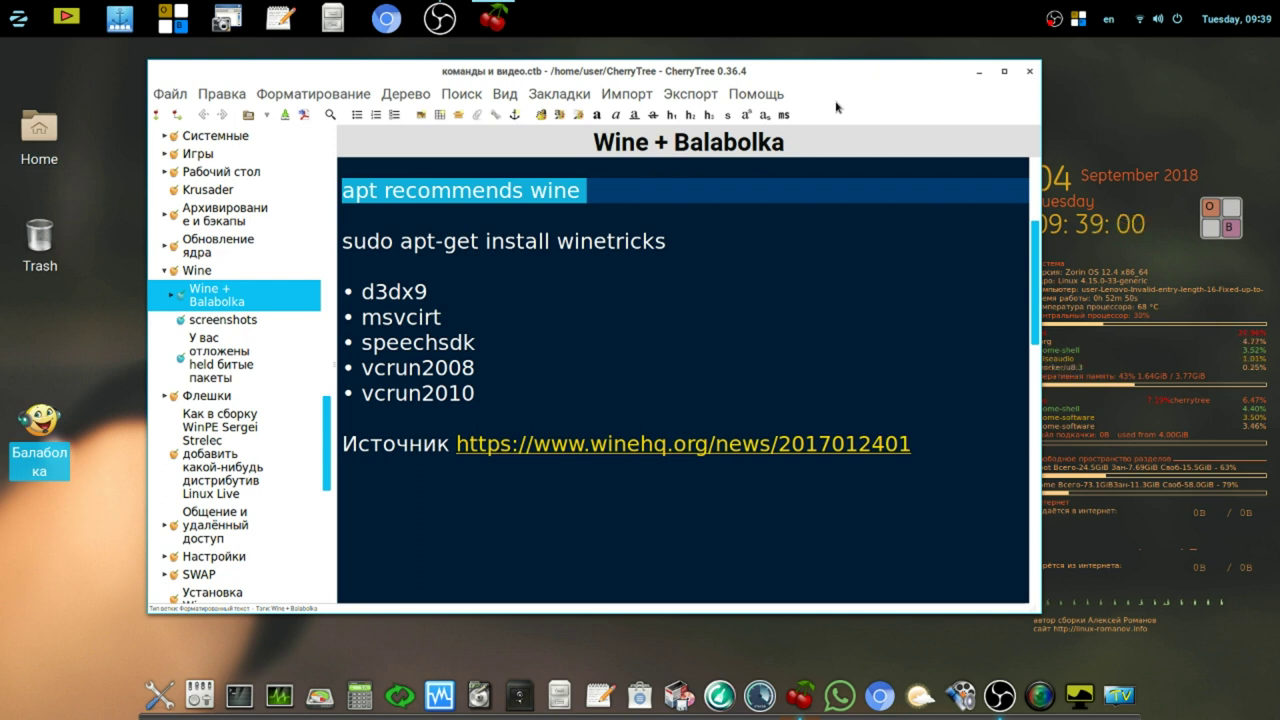
click(975, 78)
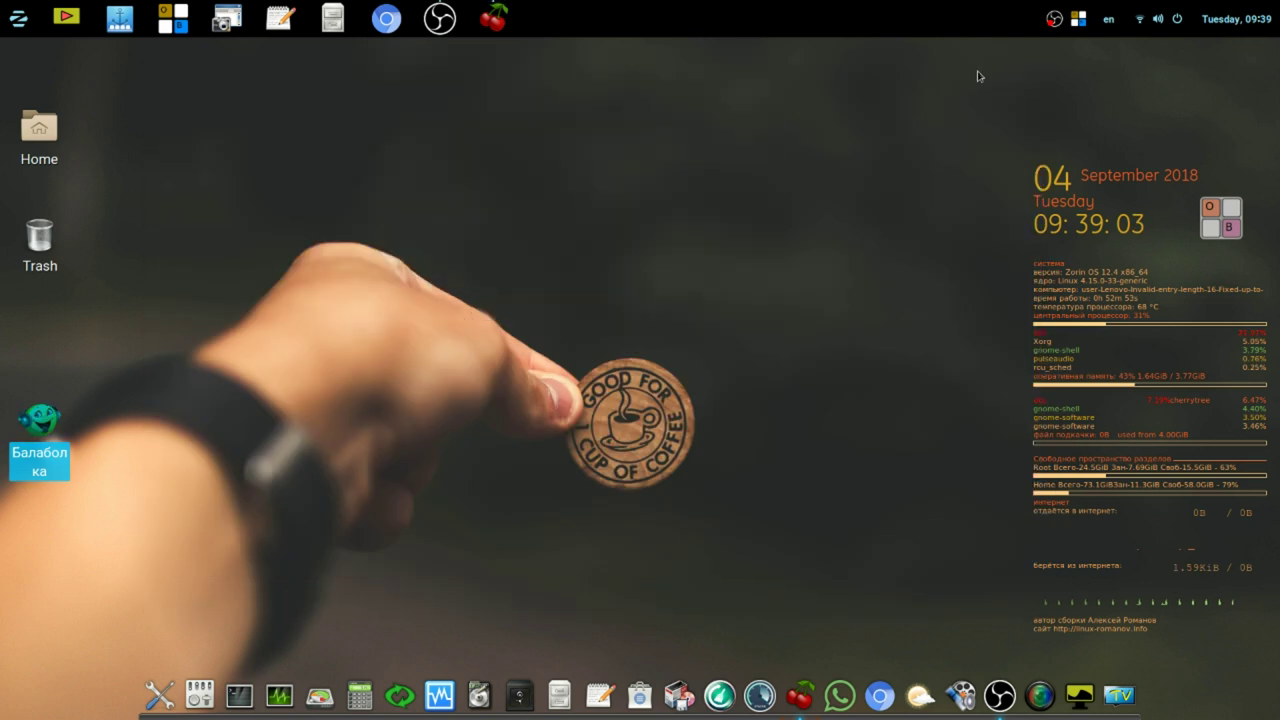
Open the hidden .wine folder from the home folder in the file manager to view its contents, then close the window
click(335, 27)
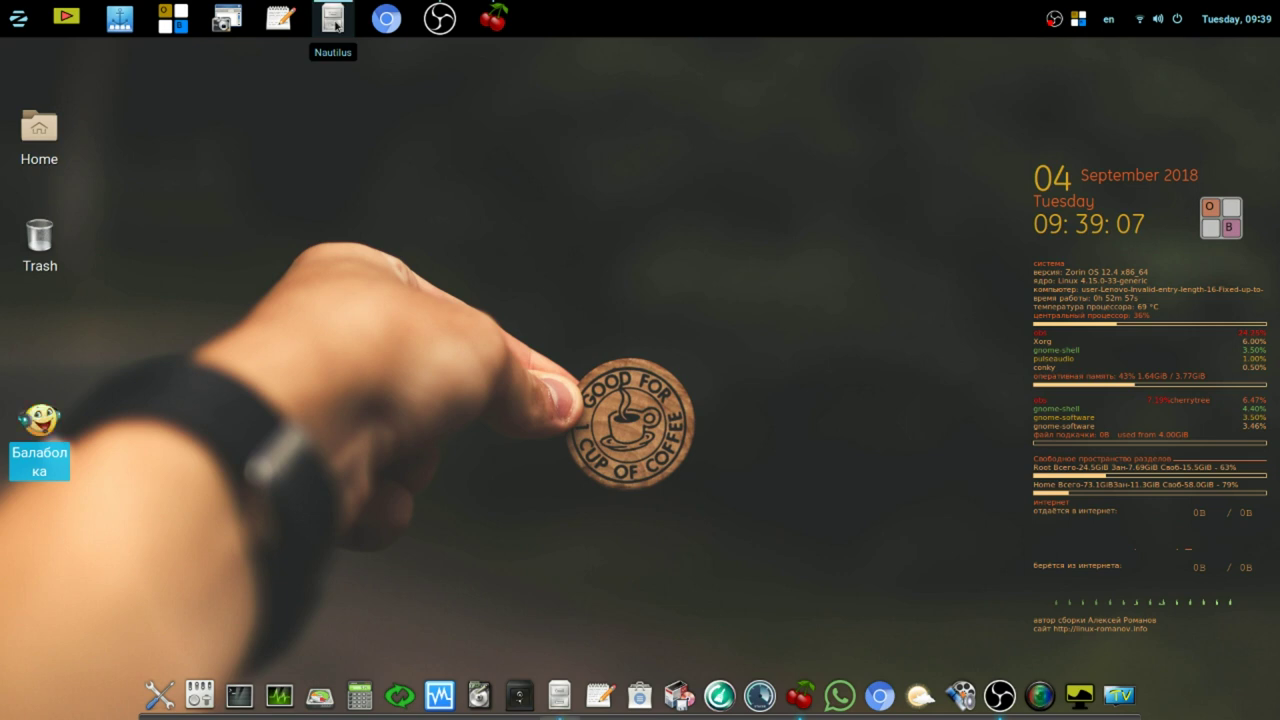
drag(634, 249, 612, 450)
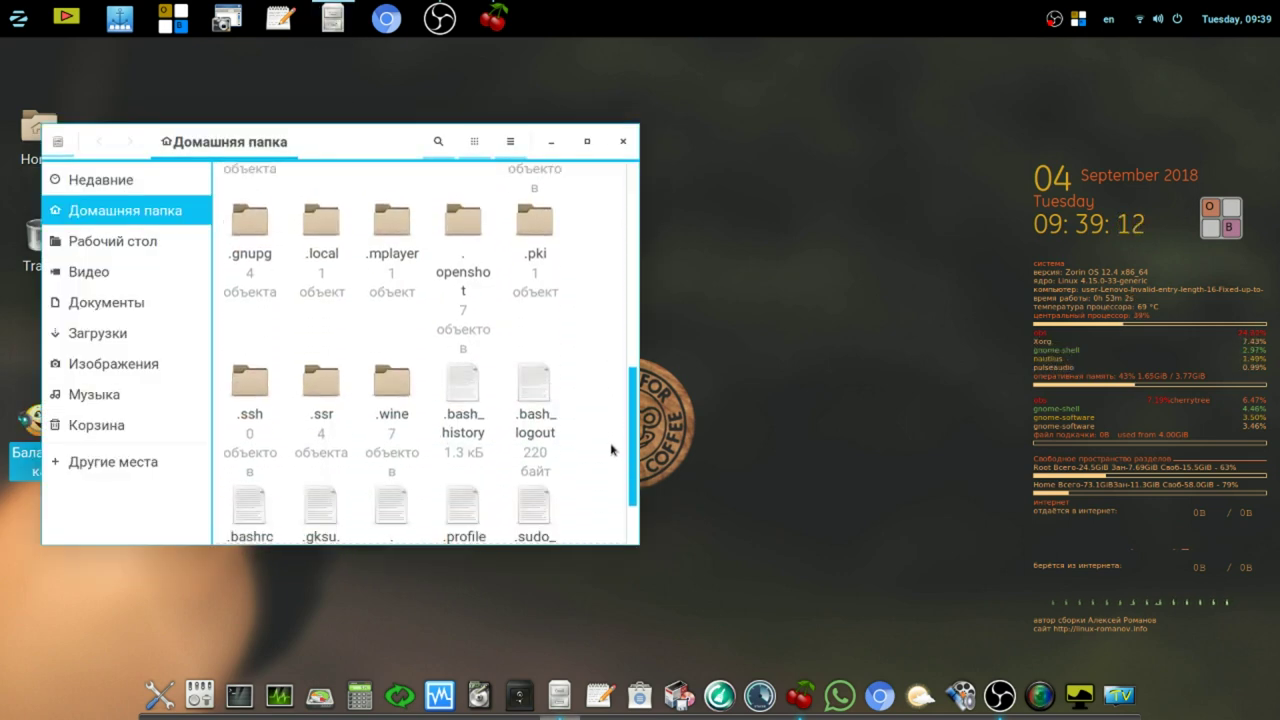
click(390, 385)
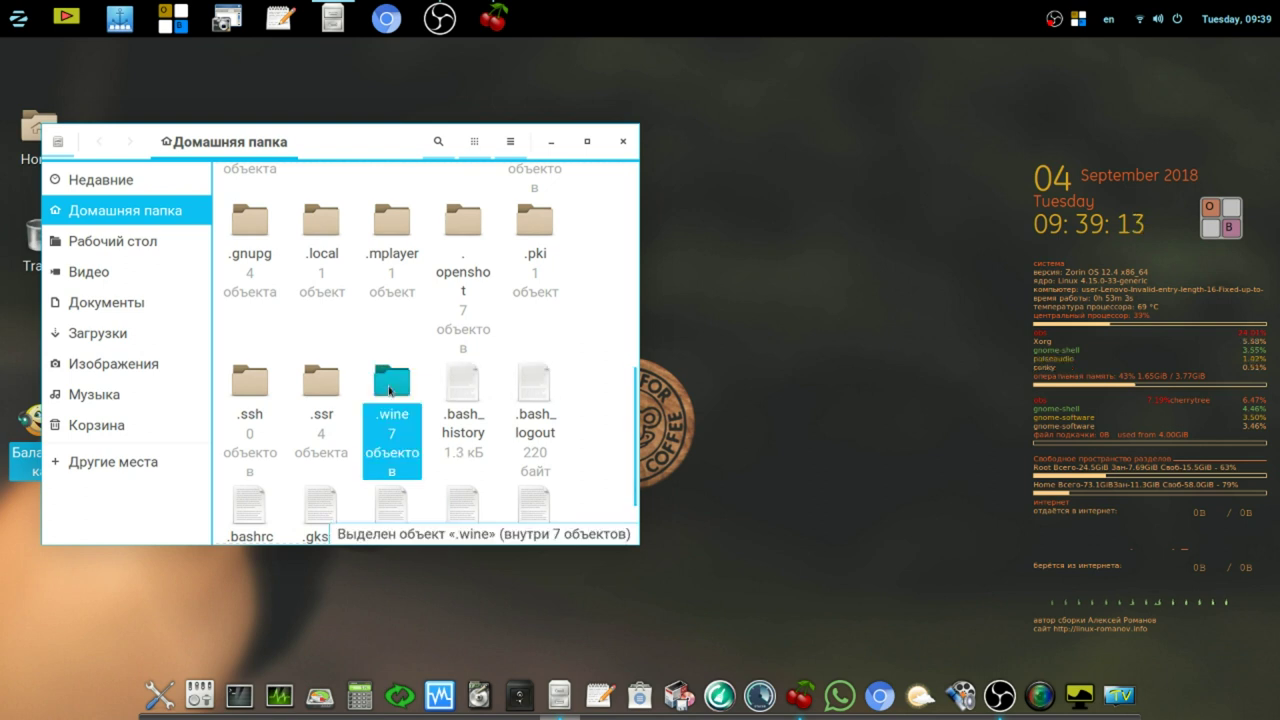
double_click(390, 387)
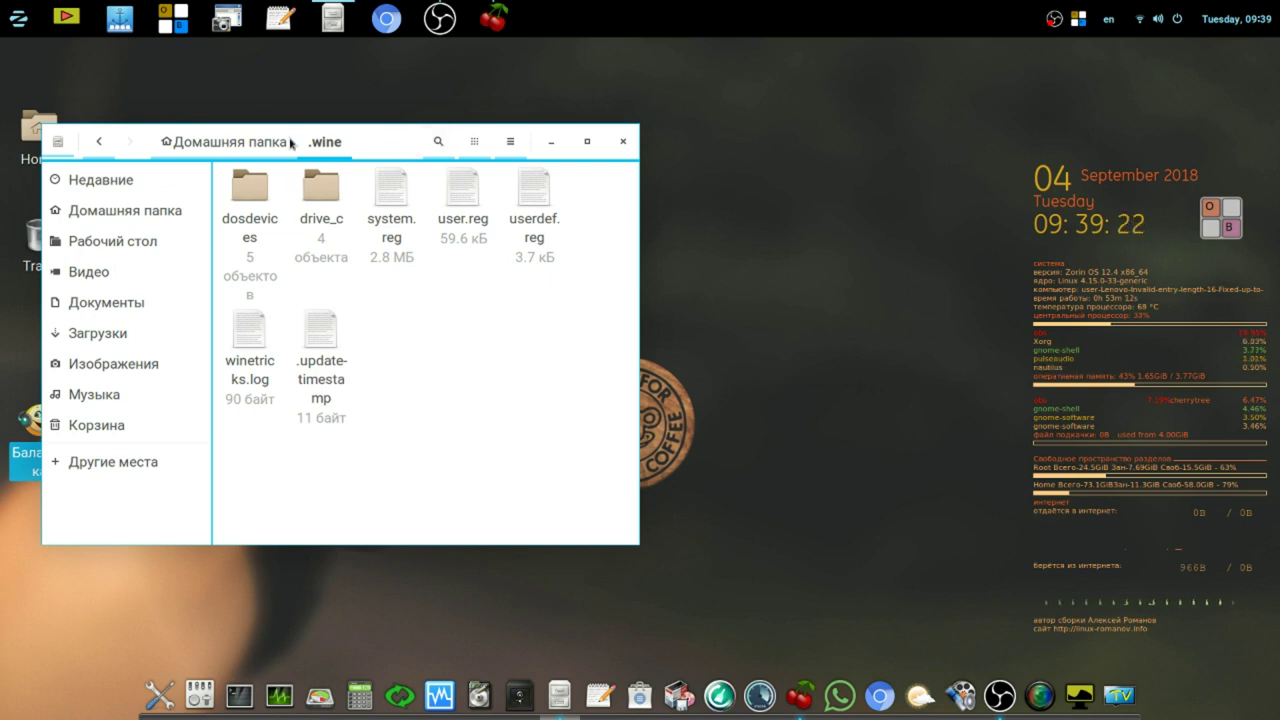
drag(527, 138, 528, 137)
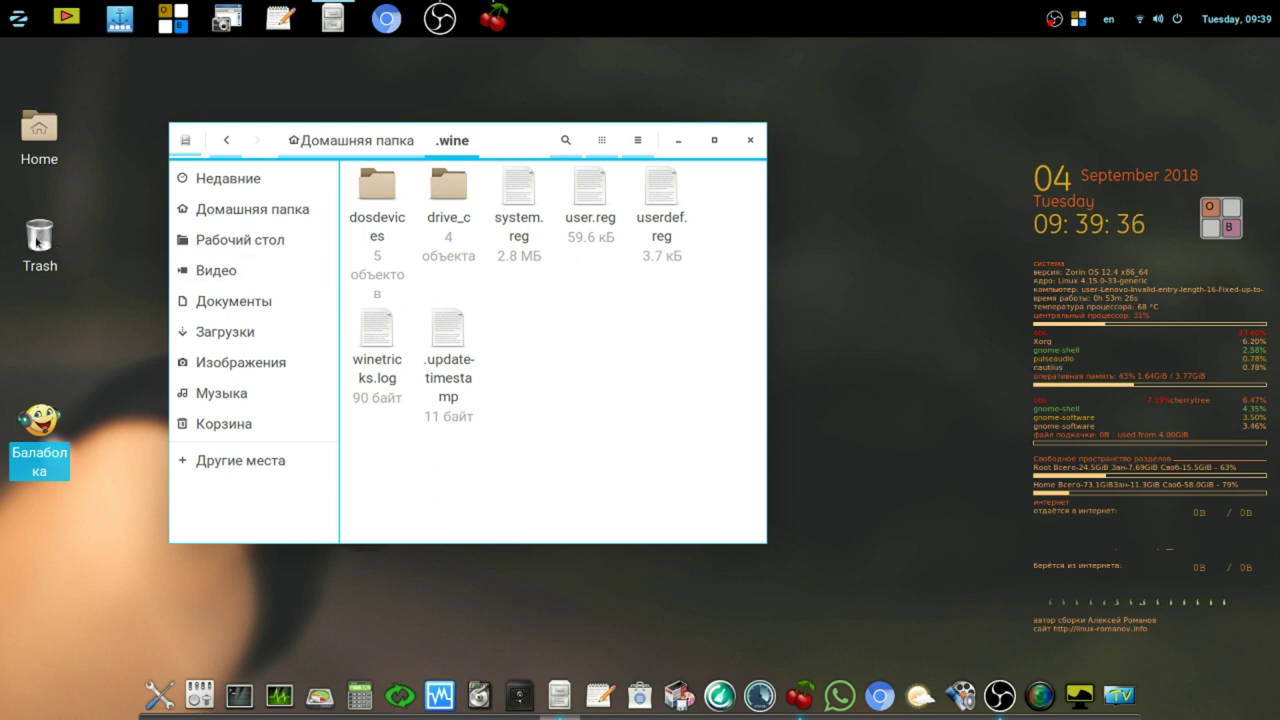
click(751, 143)
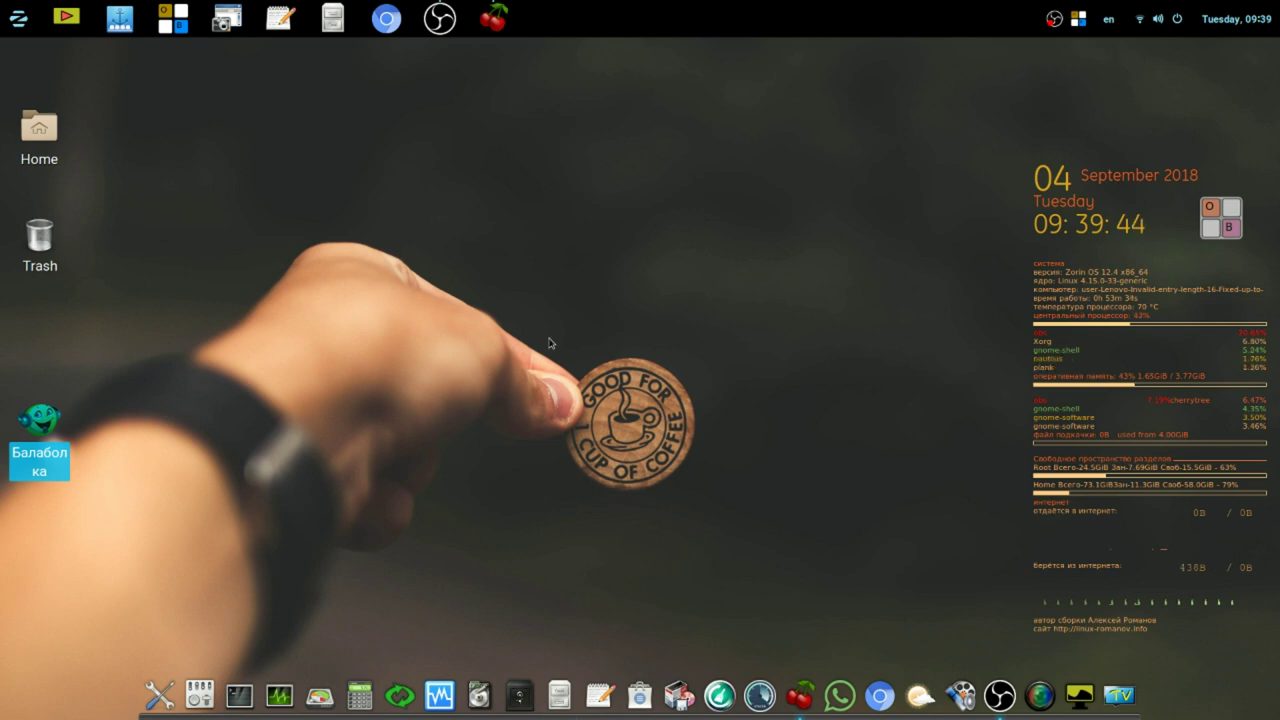
Launch Балаболка from the desktop and open the Звёздная дорога.html book from the Авраменко folder
double_click(46, 430)
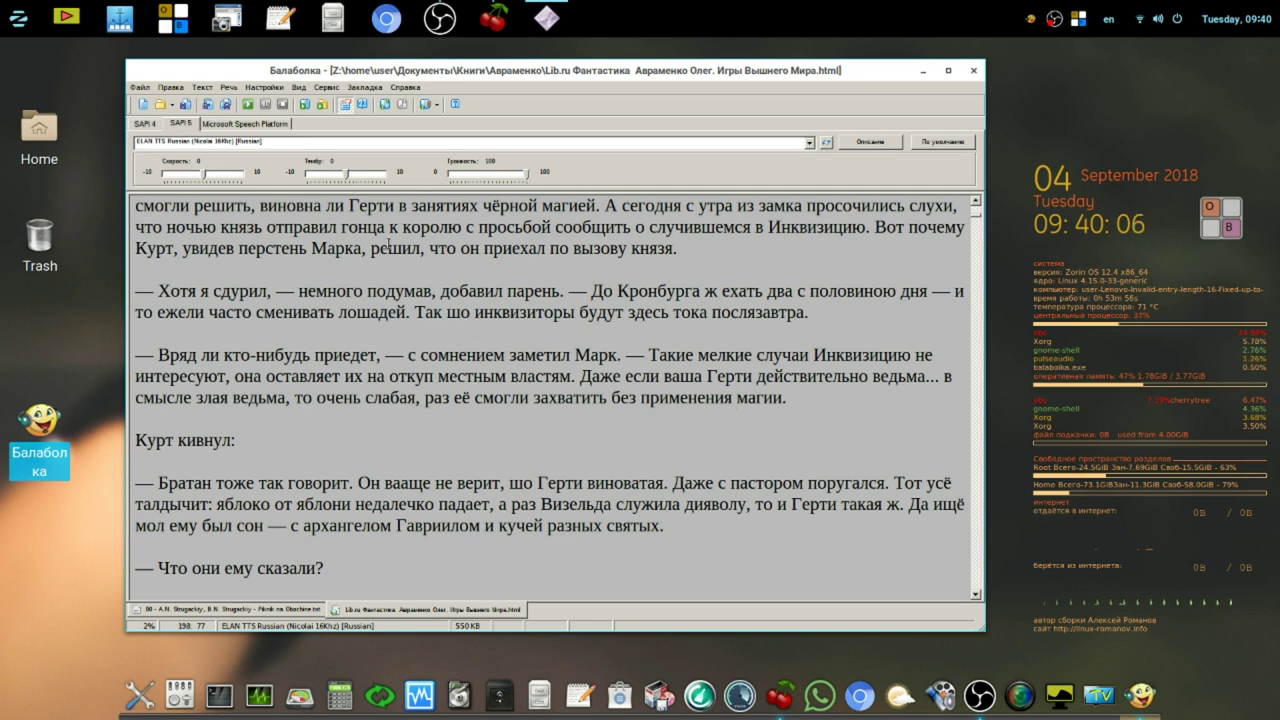
click(161, 105)
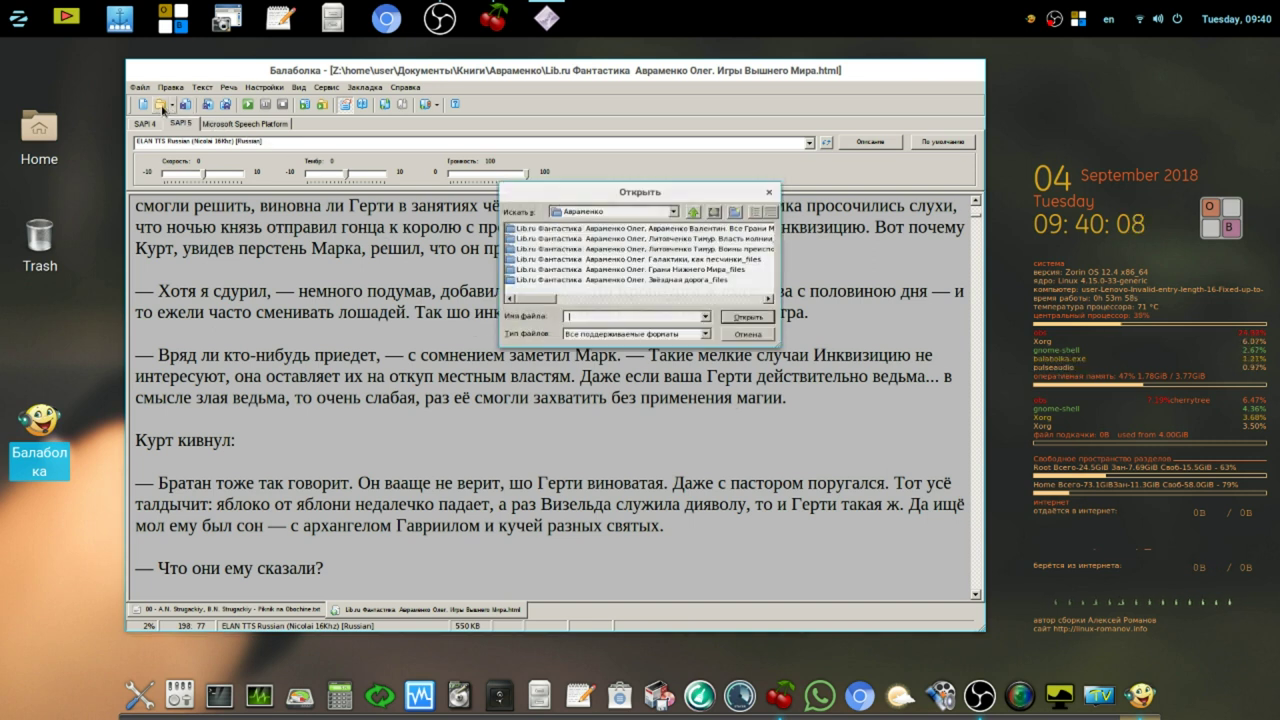
click(717, 303)
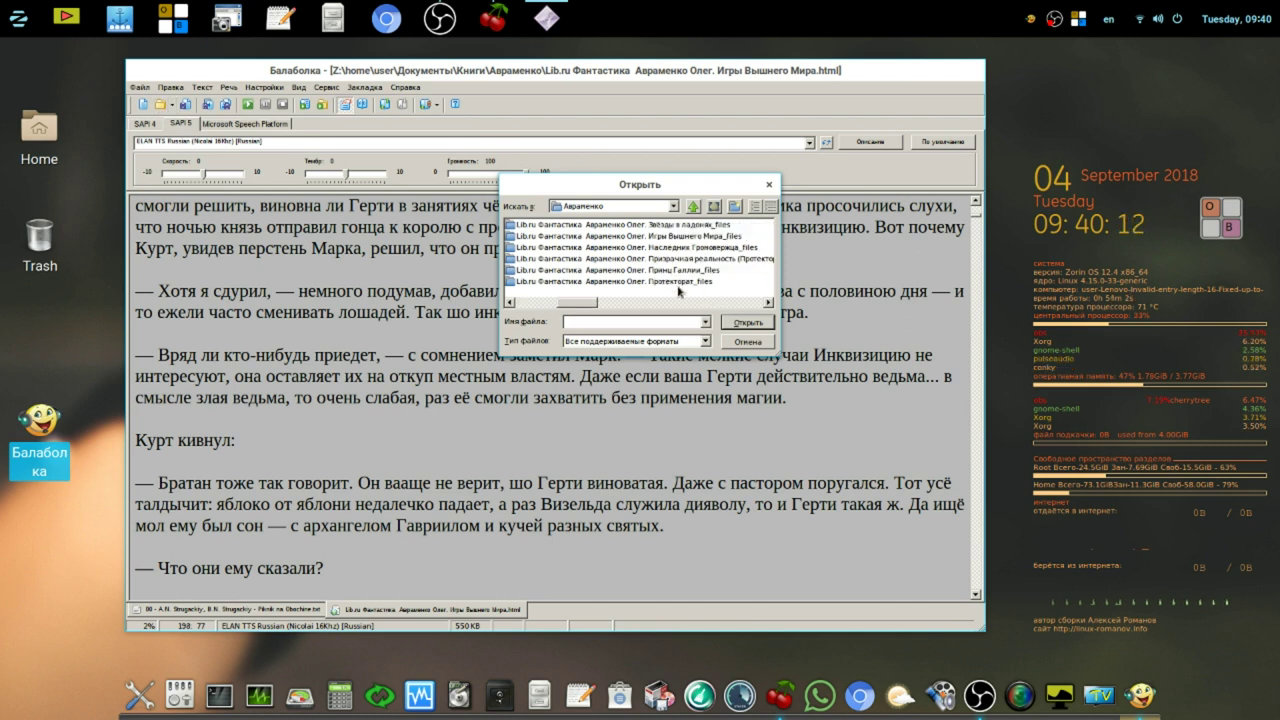
click(685, 303)
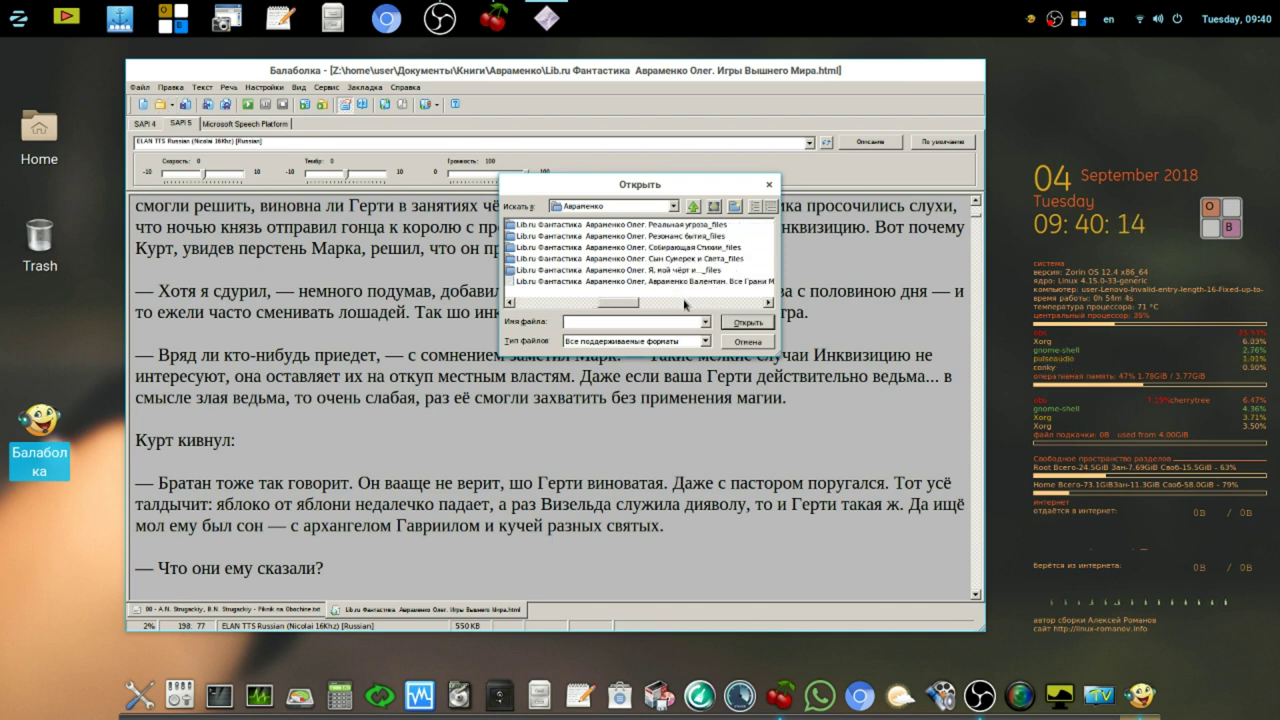
click(685, 303)
click(648, 272)
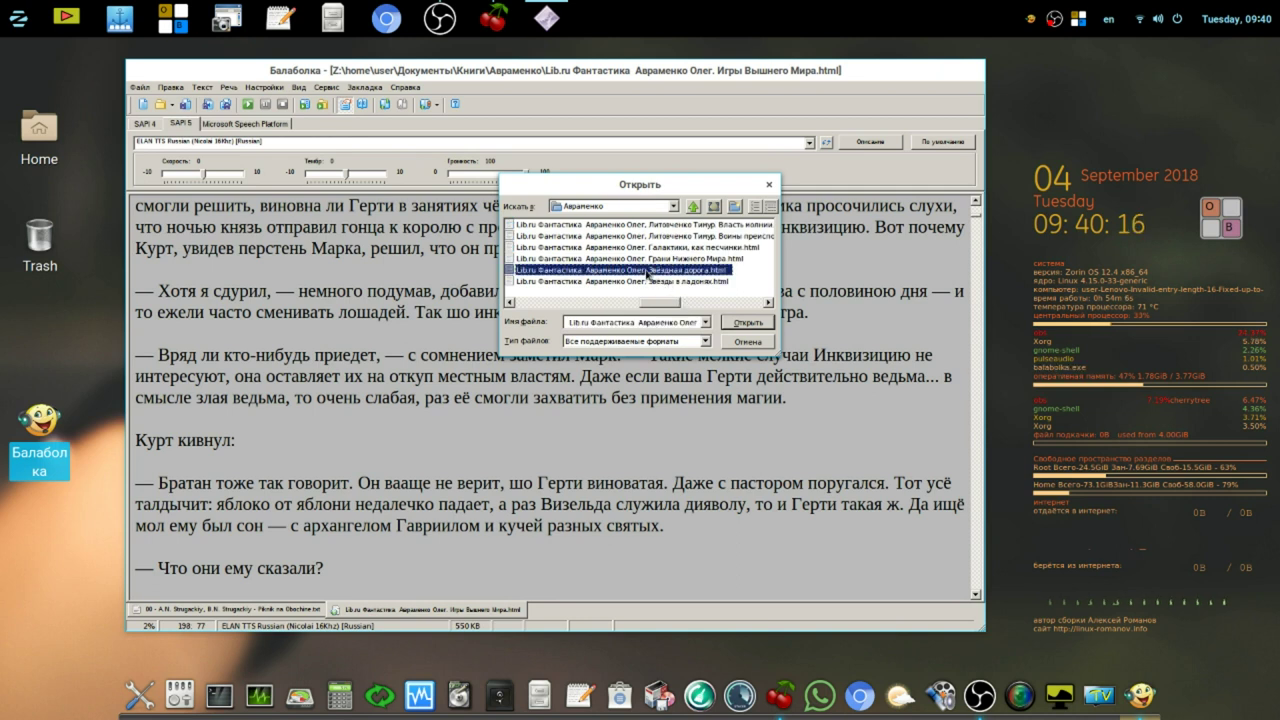
click(745, 325)
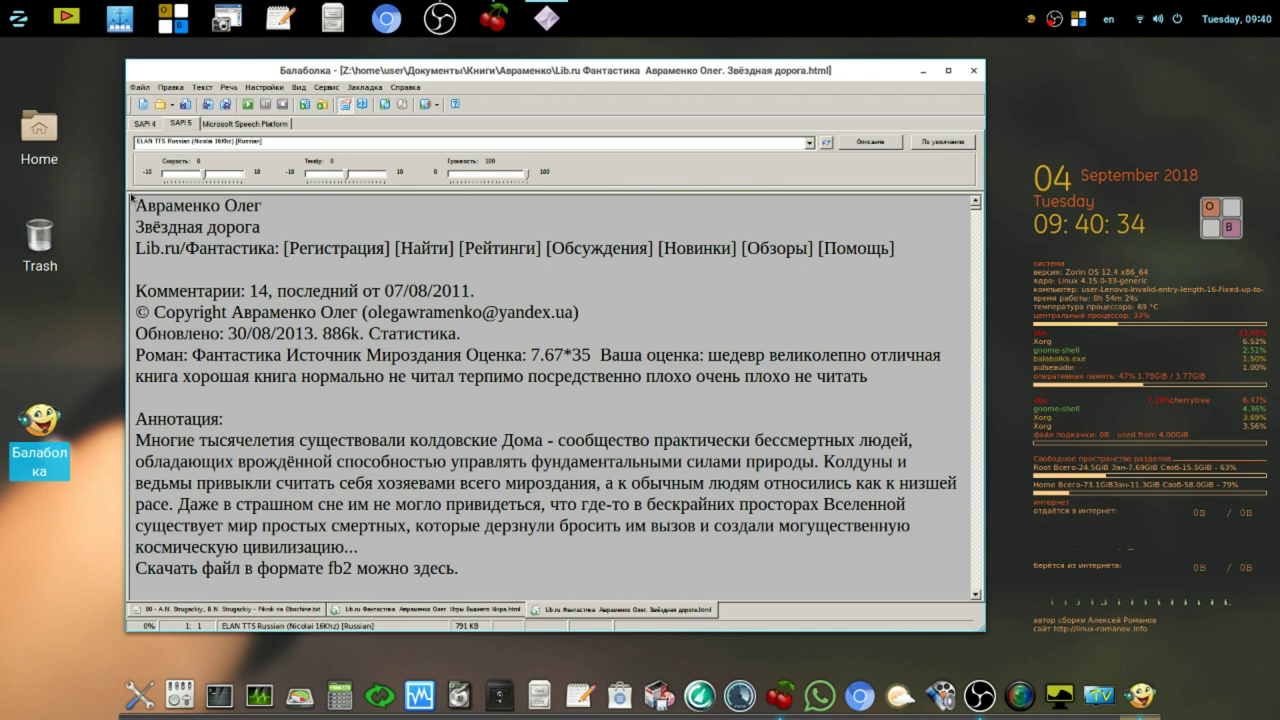
Read the book aloud from the line starting "Официант сказал", stop the playback and close Балаболка
click(975, 277)
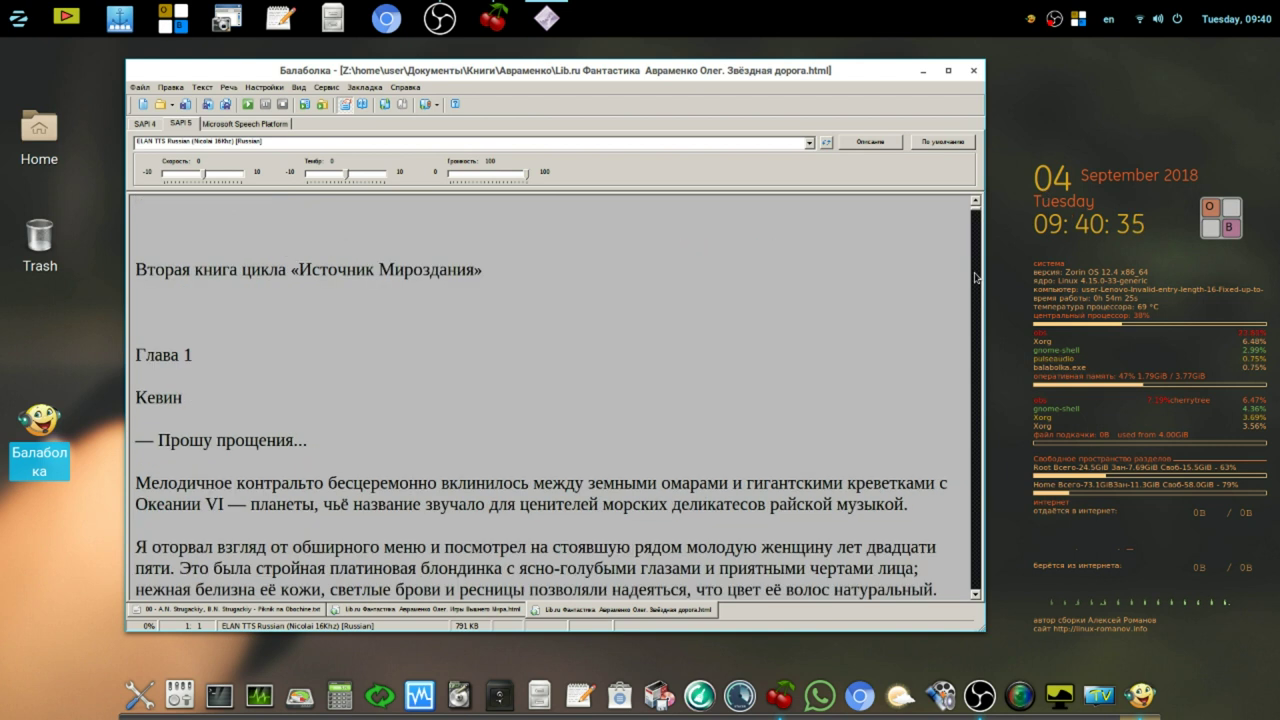
click(975, 277)
click(156, 290)
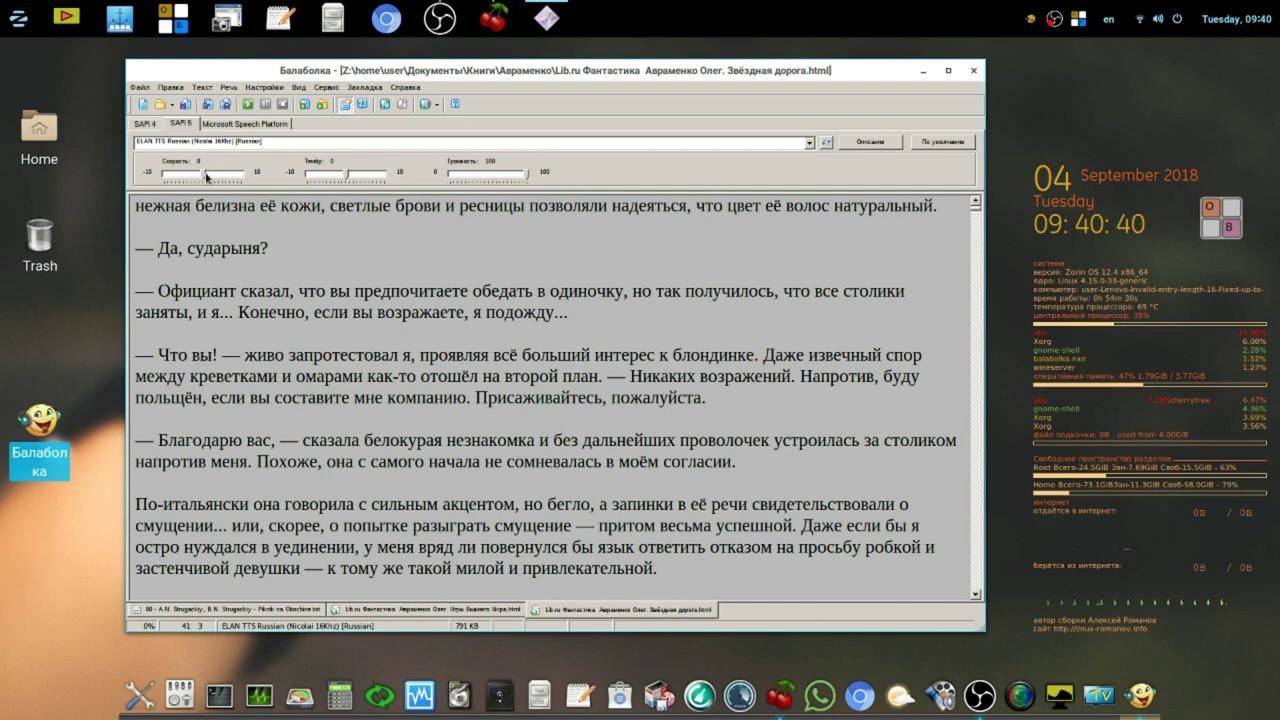
click(248, 104)
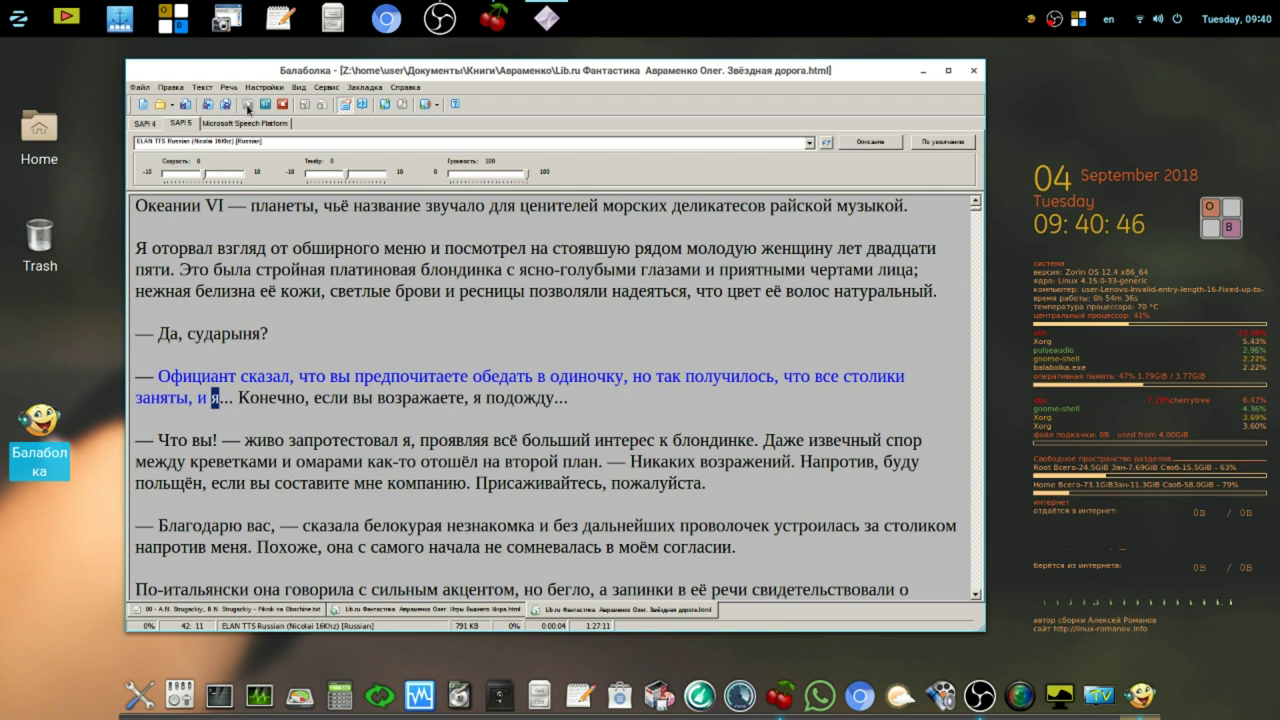
click(284, 104)
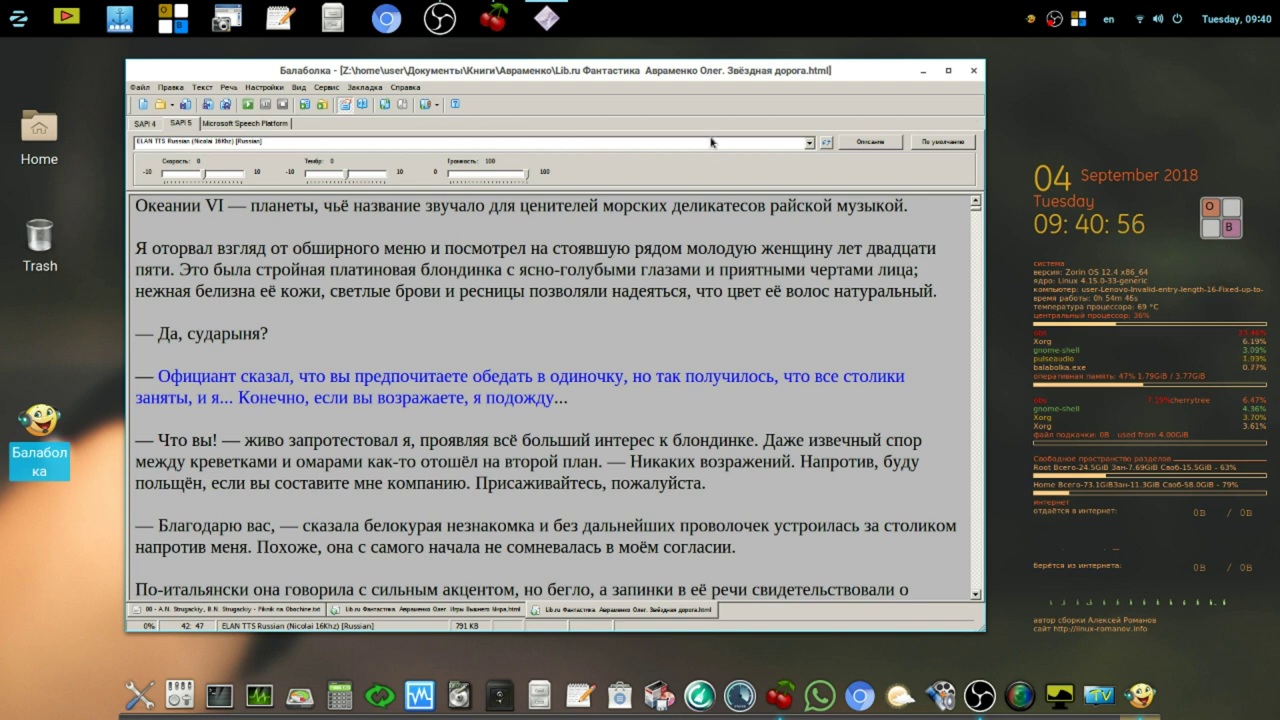
click(975, 74)
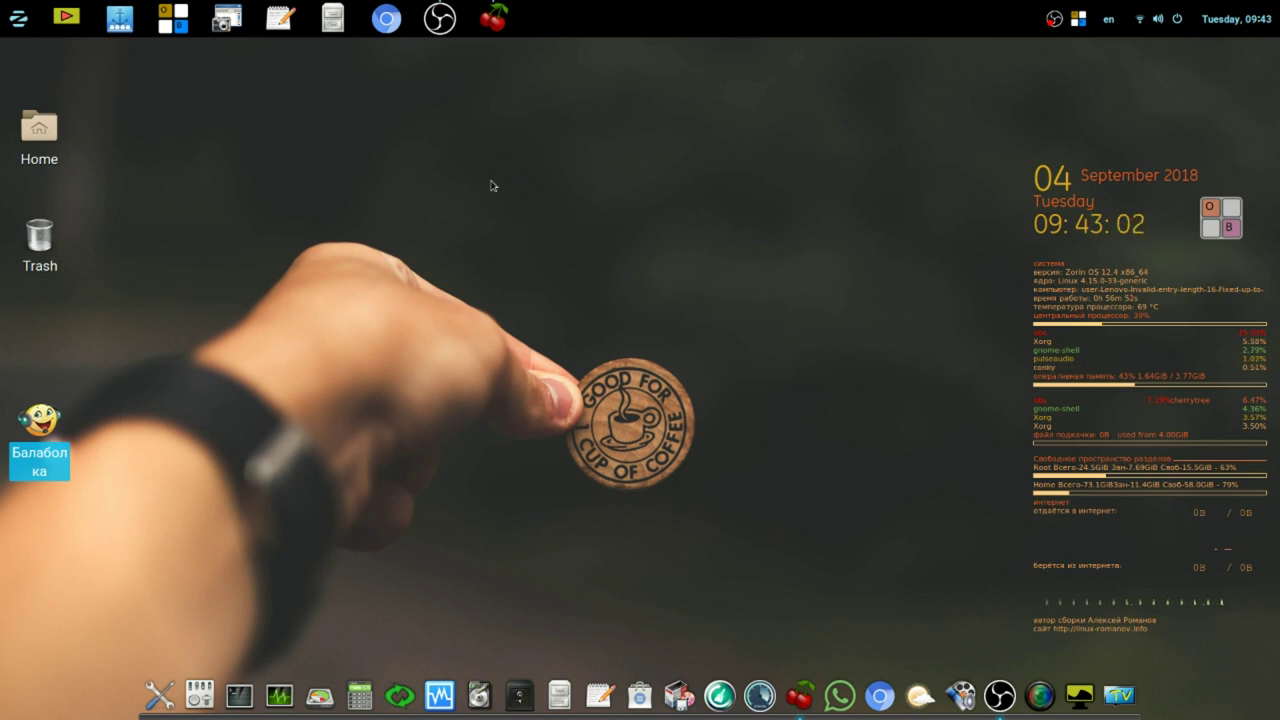
Check the opening options for Elan Nicolai.msi and RealSpeak - Katerina.exe in the Загрузки folder, then close the file manager
click(333, 18)
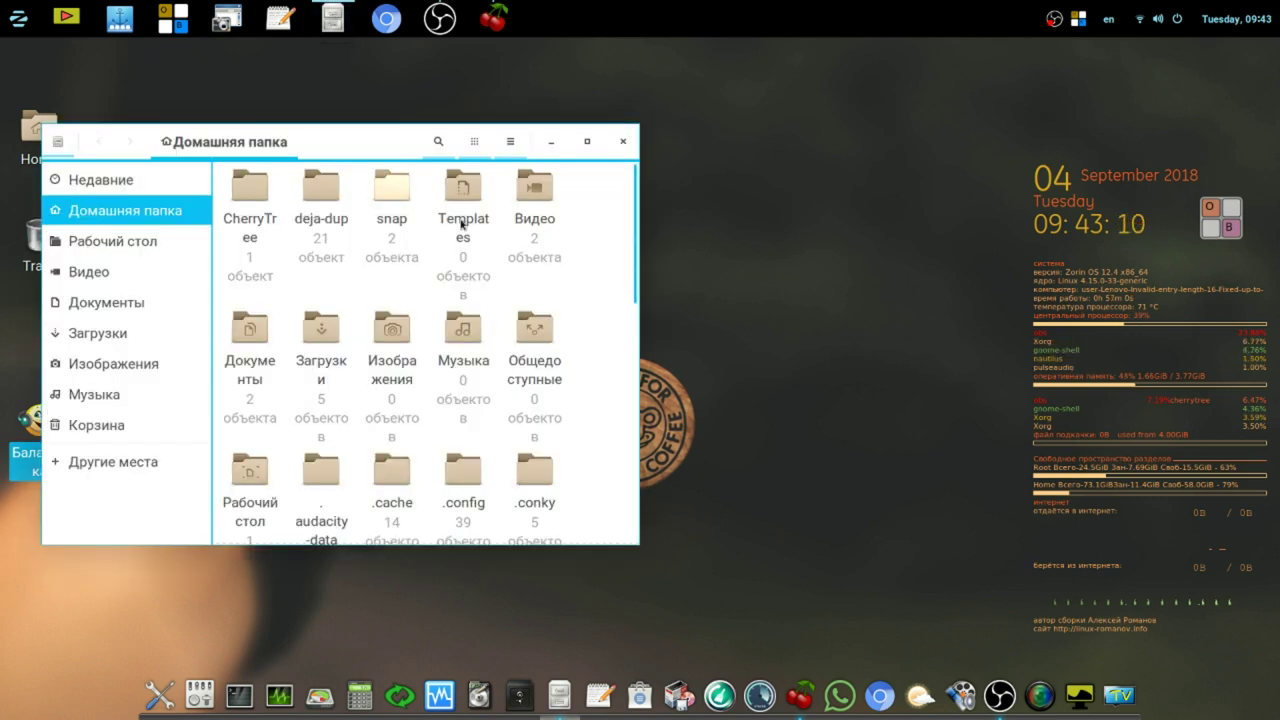
click(100, 334)
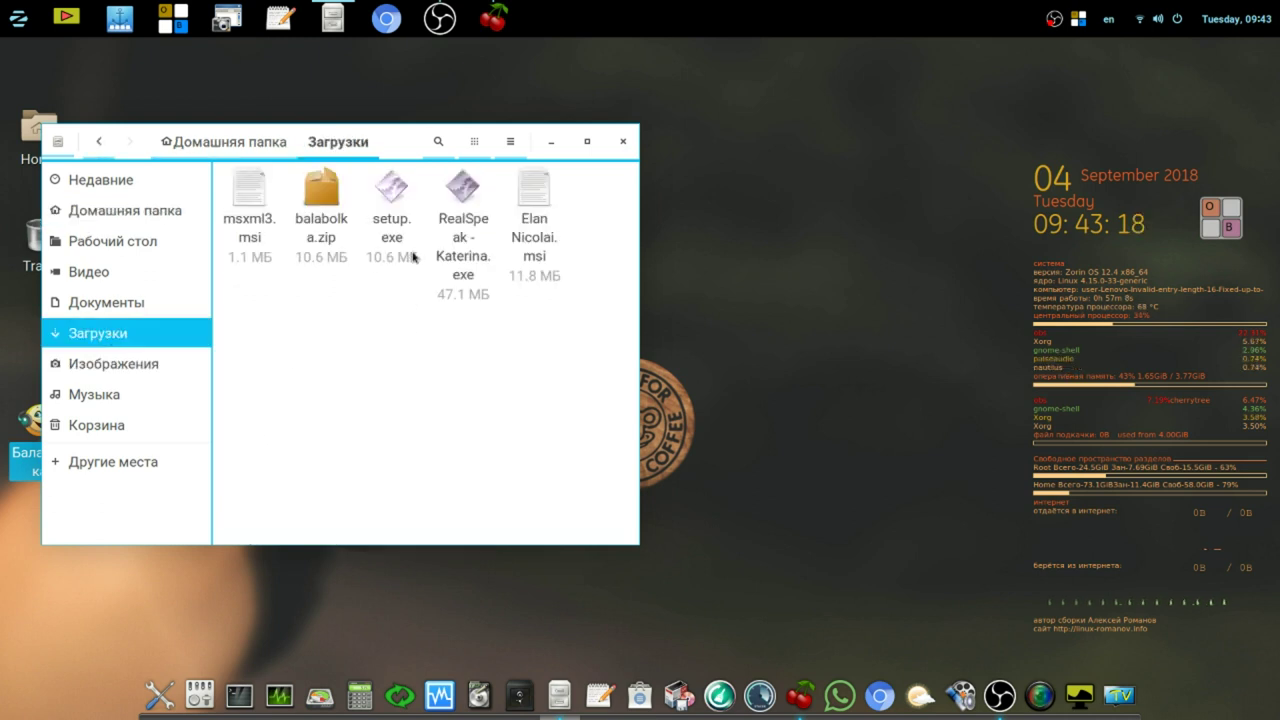
right_click(534, 194)
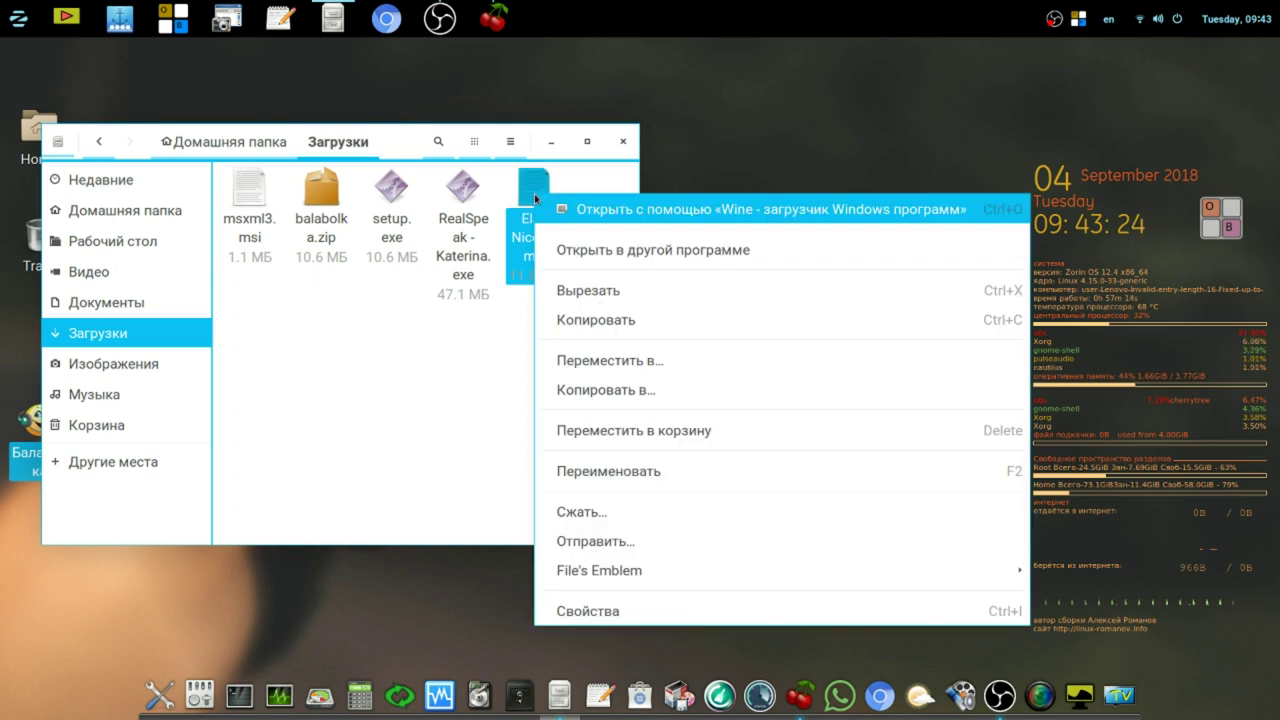
click(465, 379)
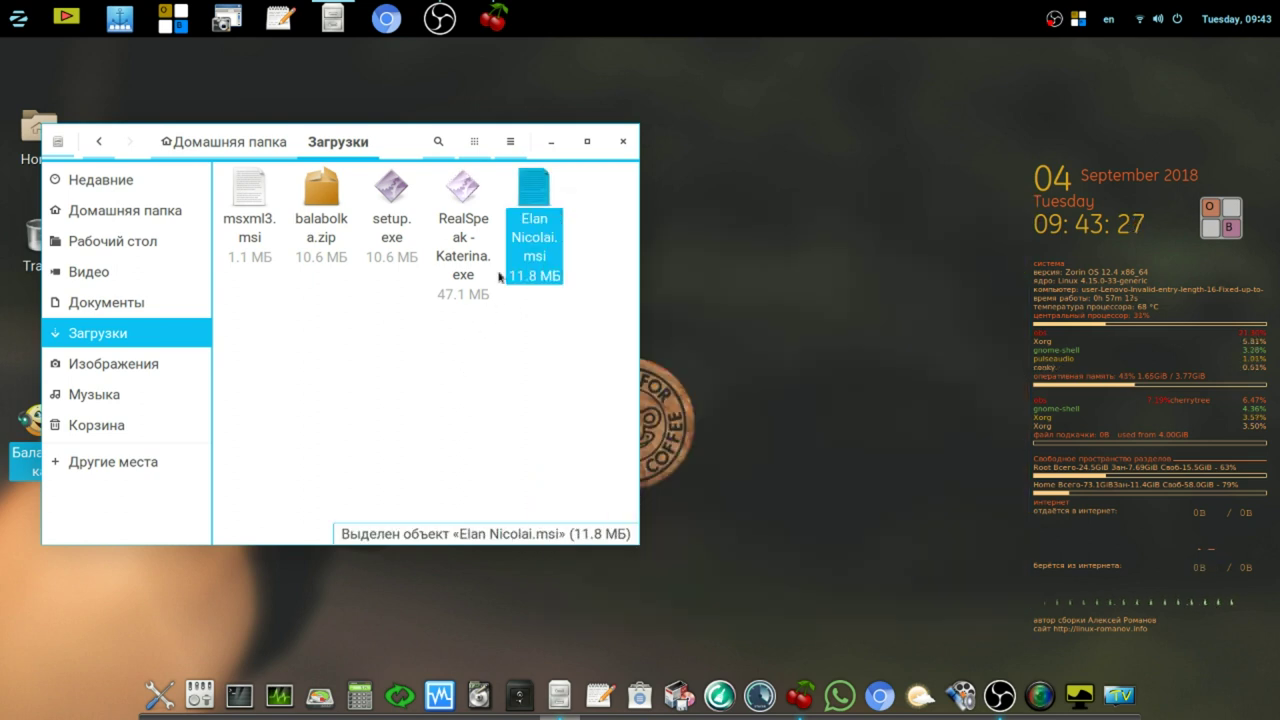
right_click(459, 194)
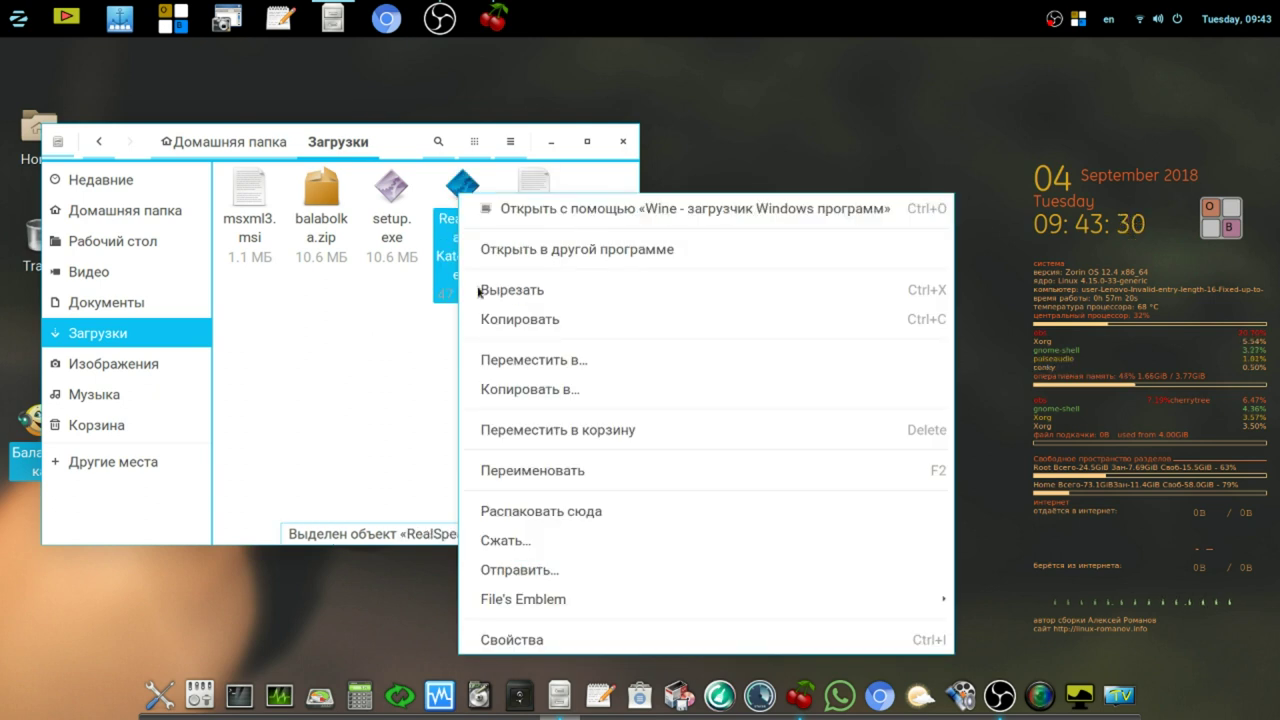
click(326, 407)
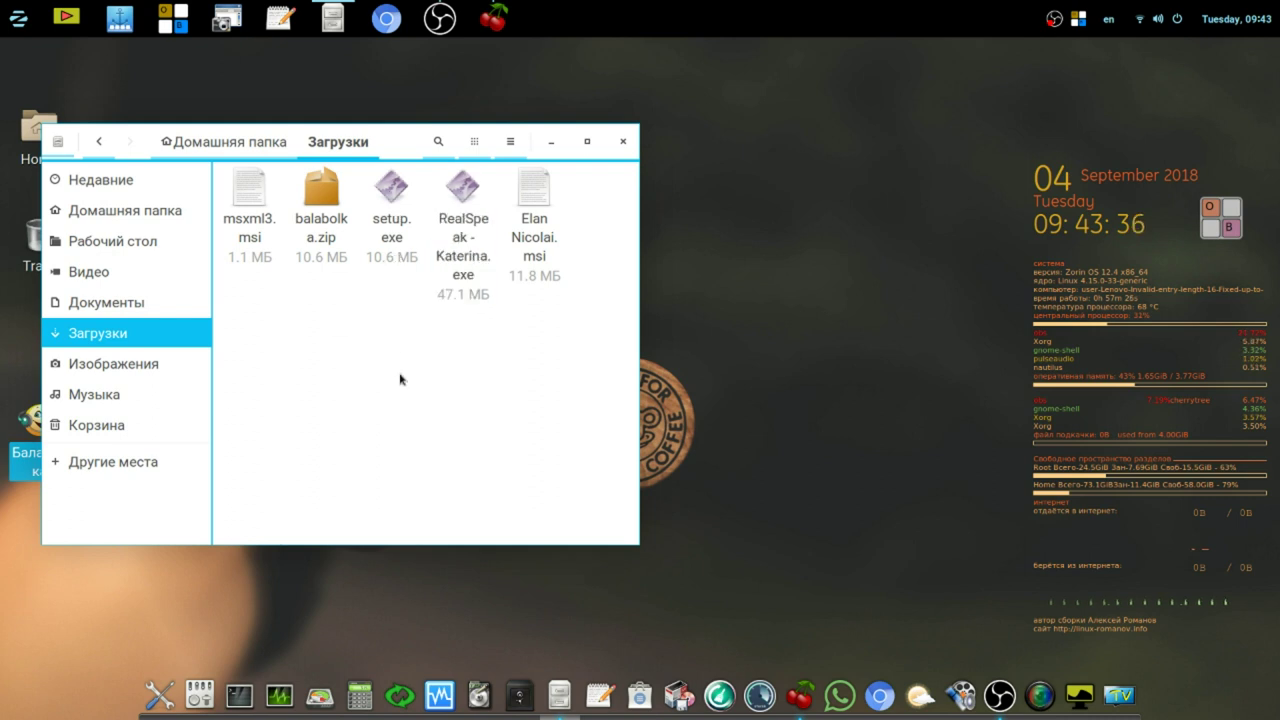
click(624, 143)
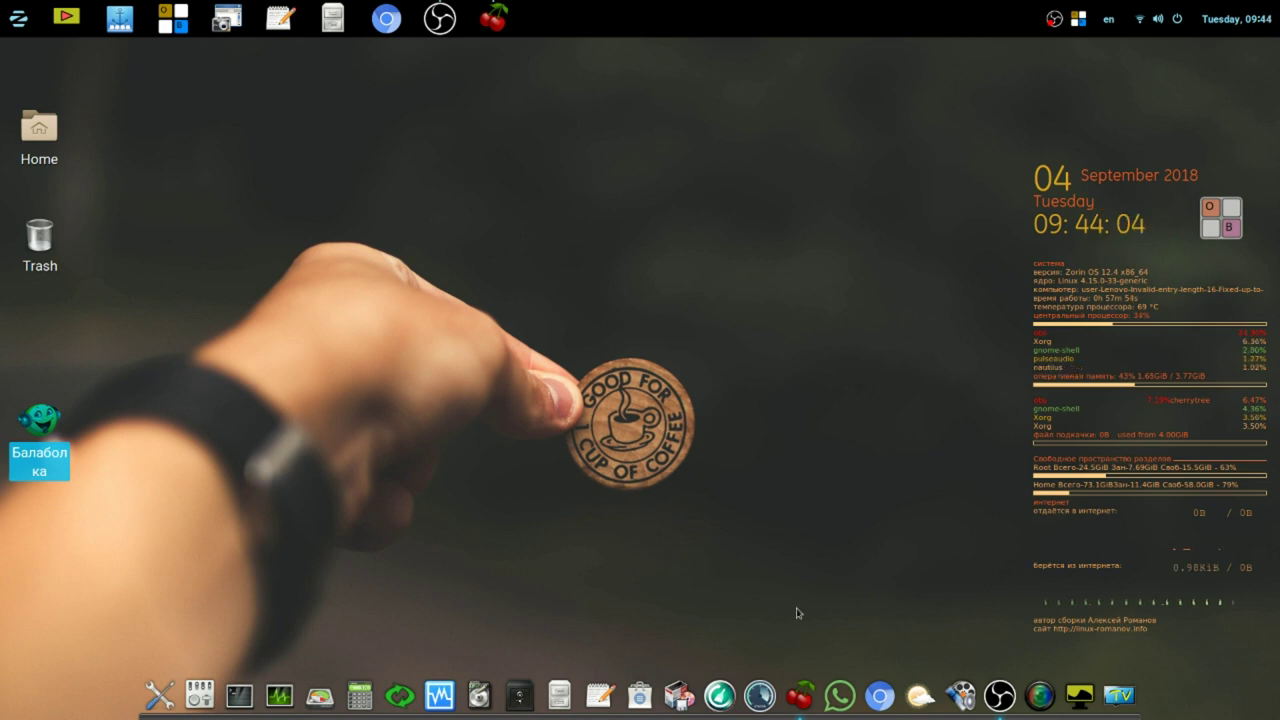
Restore CherryTree and replace the "apt recommends wine" line in the Wine + Balabolka note with "sudo apt install winehq-devel"
click(804, 697)
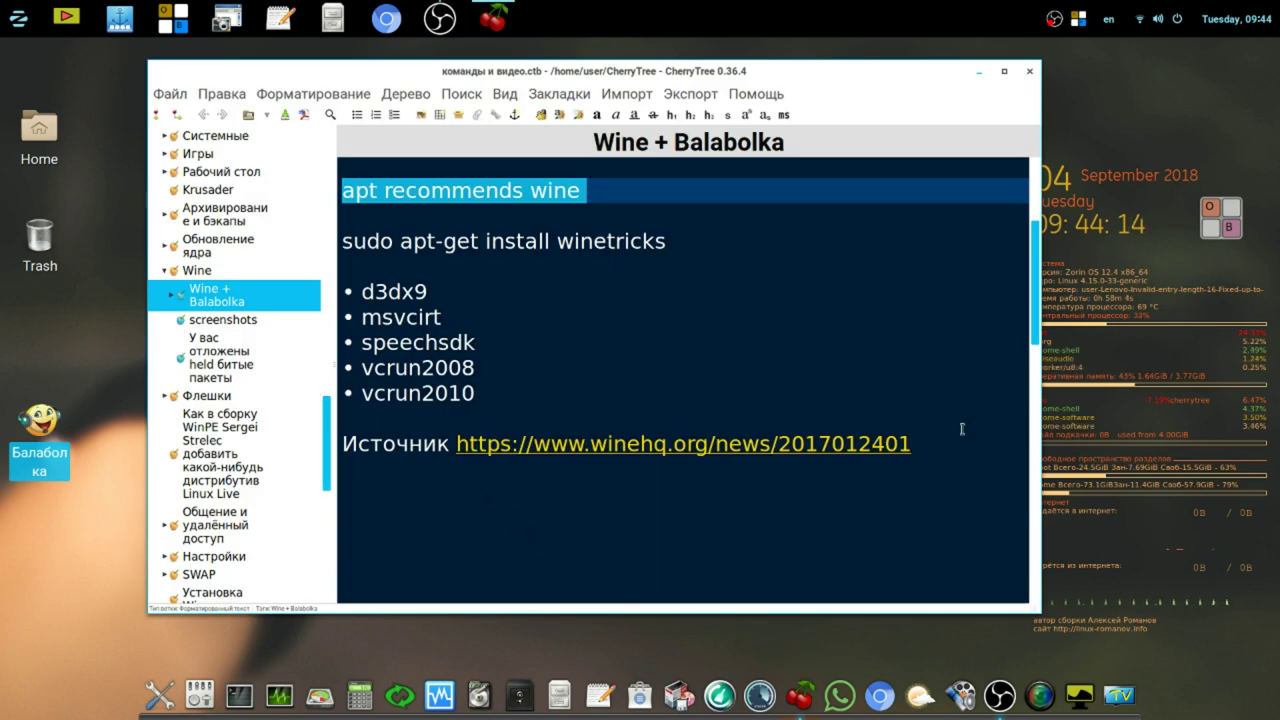
scroll(985, 408, up, 1)
scroll(985, 408, up, 1)
middle_click(985, 408)
scroll(985, 408, up, 2)
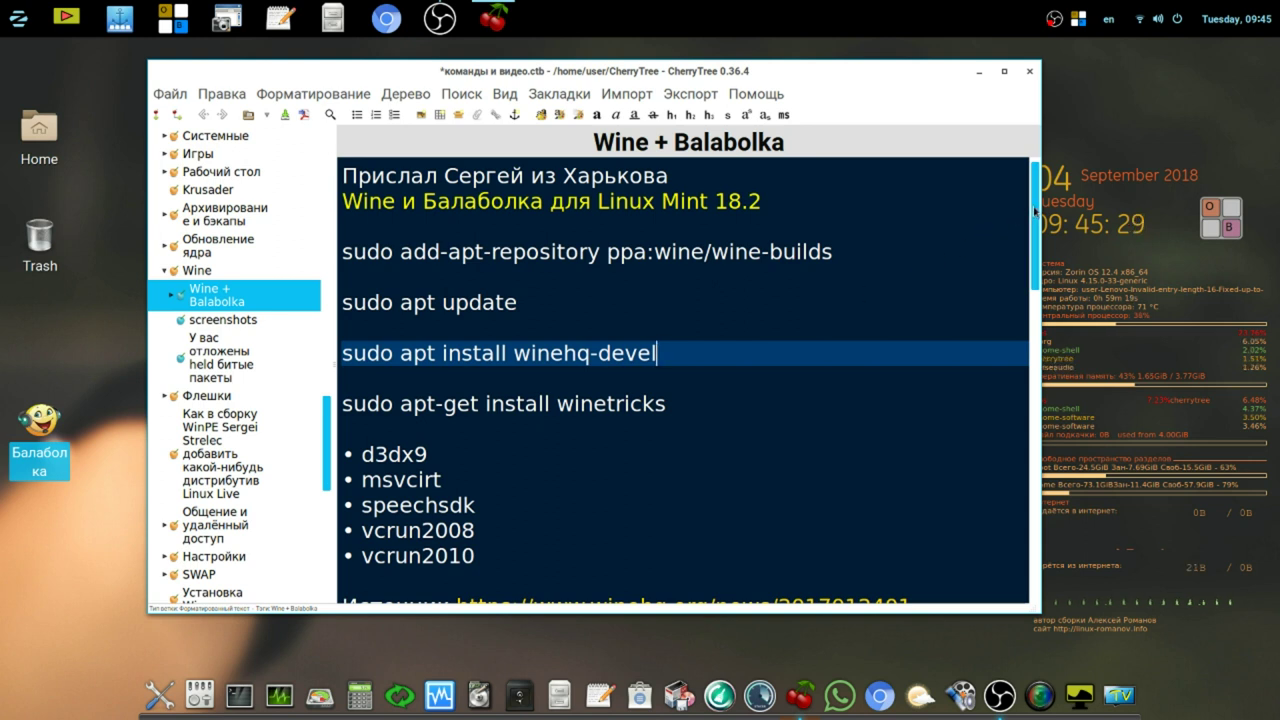
Review the winetricks component list and source link at the end of the note, then minimize the CherryTree window
scroll(1038, 222, down, 1)
scroll(1038, 222, down, 3)
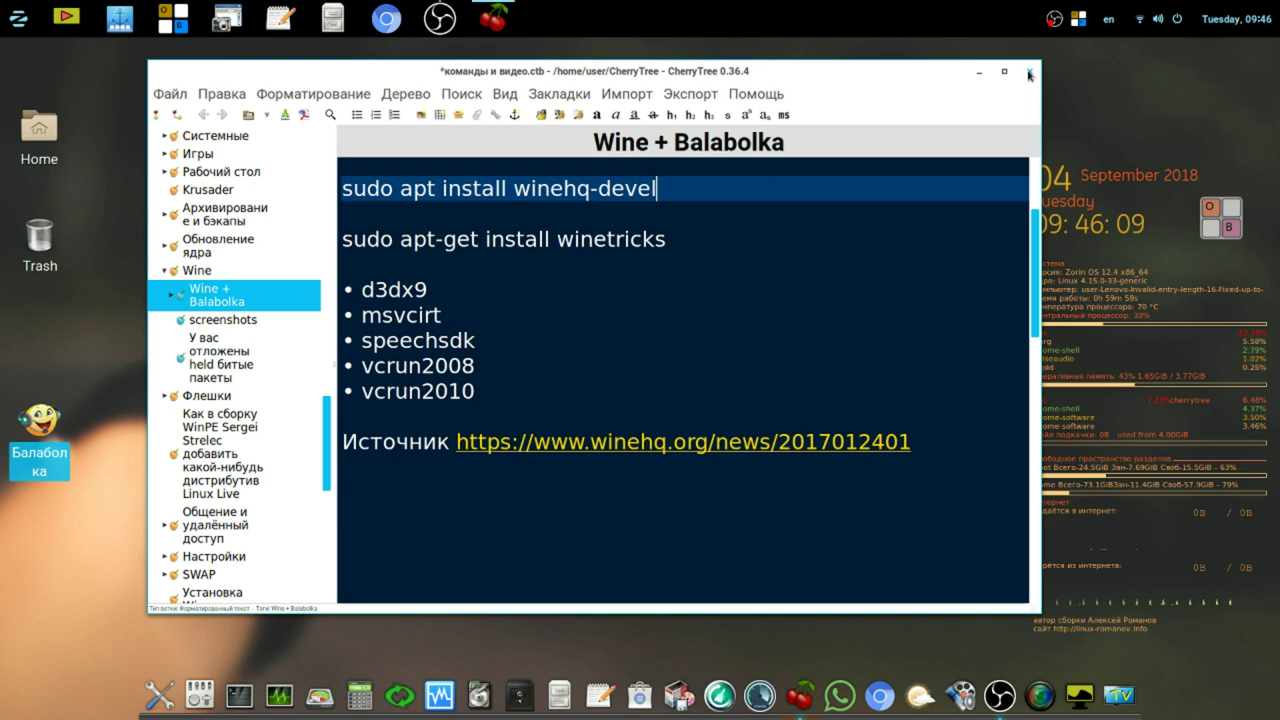
click(979, 73)
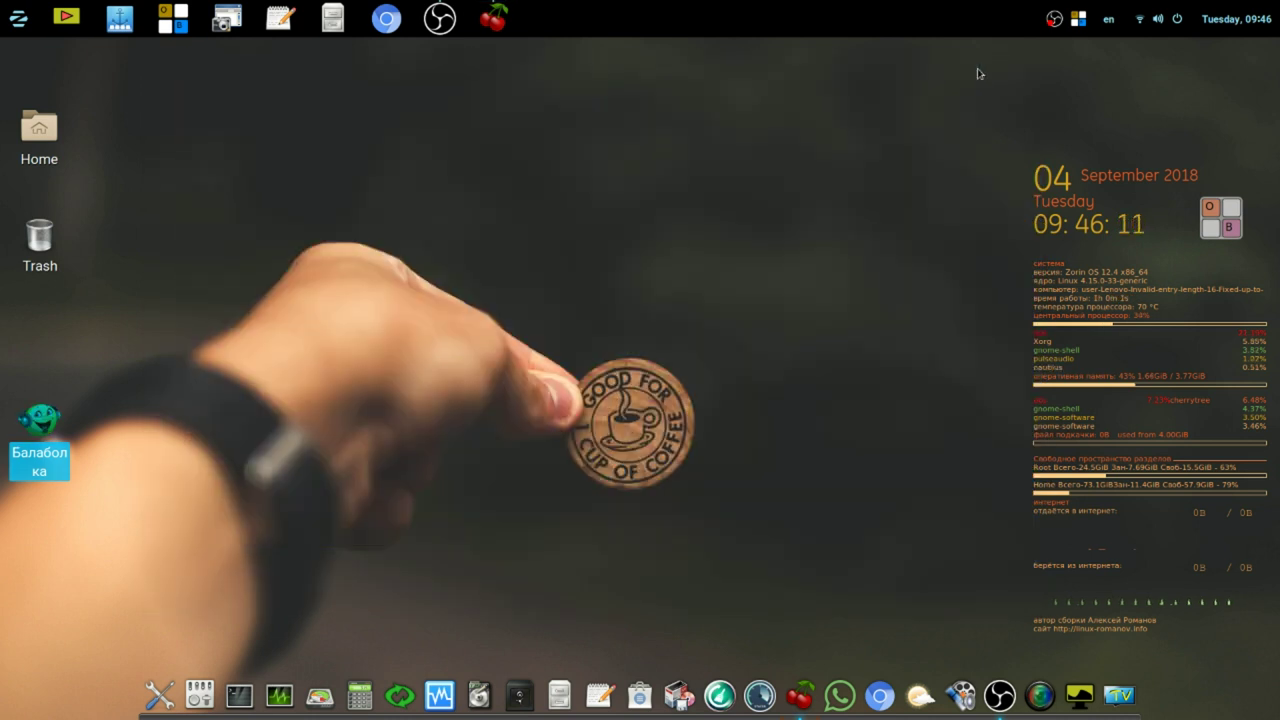
click(1053, 24)
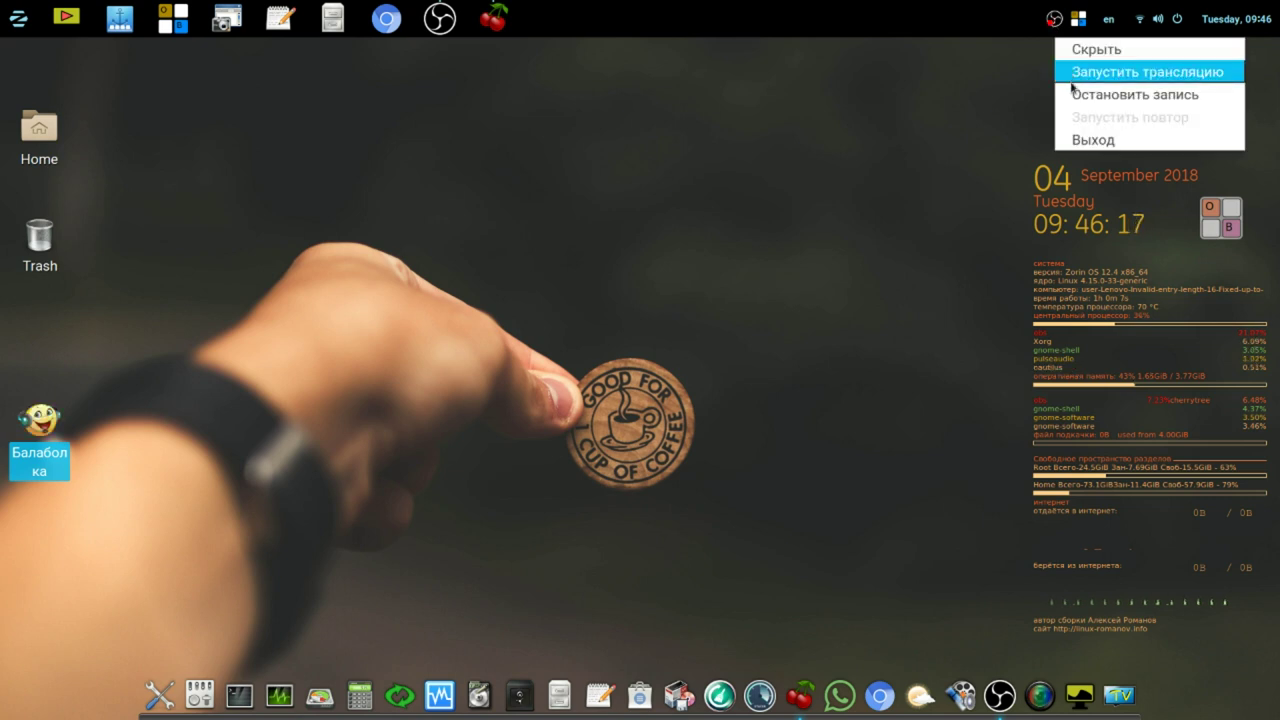